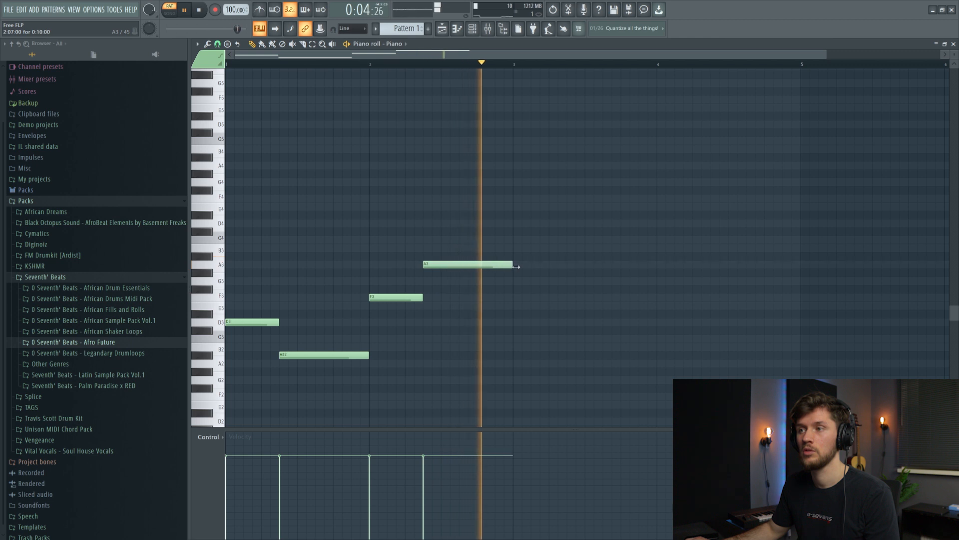
Duplicate the four bass notes of the Piano pattern so they repeat directly after themselves in bars 3 and 4
{"action": "key", "text": "space"}
{"action": "key", "text": "ctrl+a"}
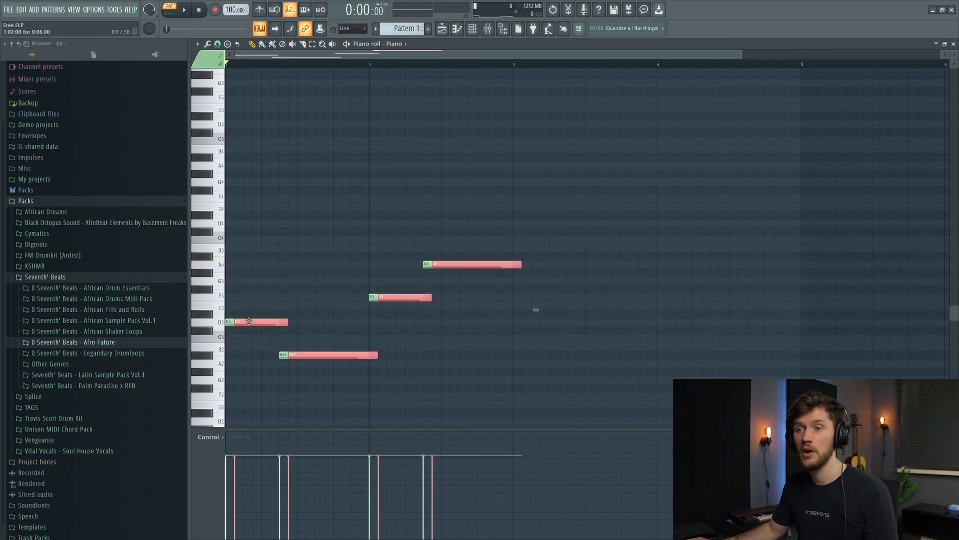
{"action": "key", "text": "ctrl+b"}
{"action": "left_click_drag", "start_coordinate": [556, 322], "coordinate": [529, 322]}
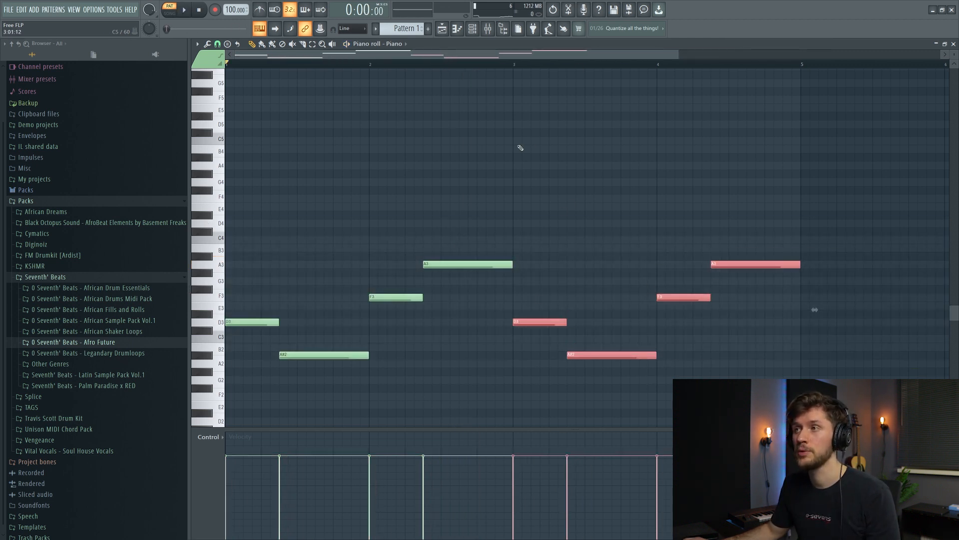
Add octave and minor-third notes above each bass note, raising the first A#3 chord's third to D4 and the first F4 chord's third to A4
{"action": "left_click_drag", "start_coordinate": [249, 230], "coordinate": [759, 389]}
{"action": "left_click_drag", "start_coordinate": [260, 231], "coordinate": [784, 406]}
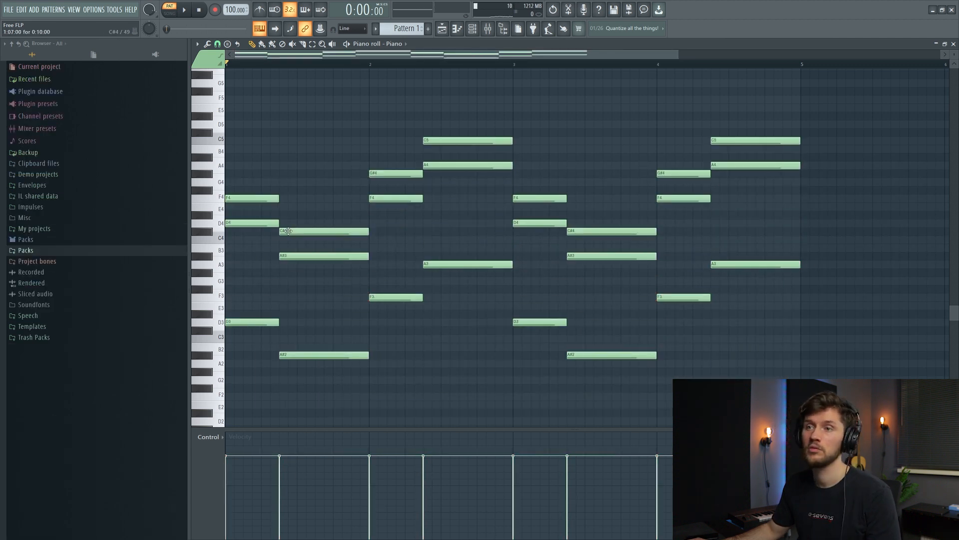
{"action": "key", "text": "space"}
{"action": "left_click_drag", "start_coordinate": [286, 231], "coordinate": [286, 223]}
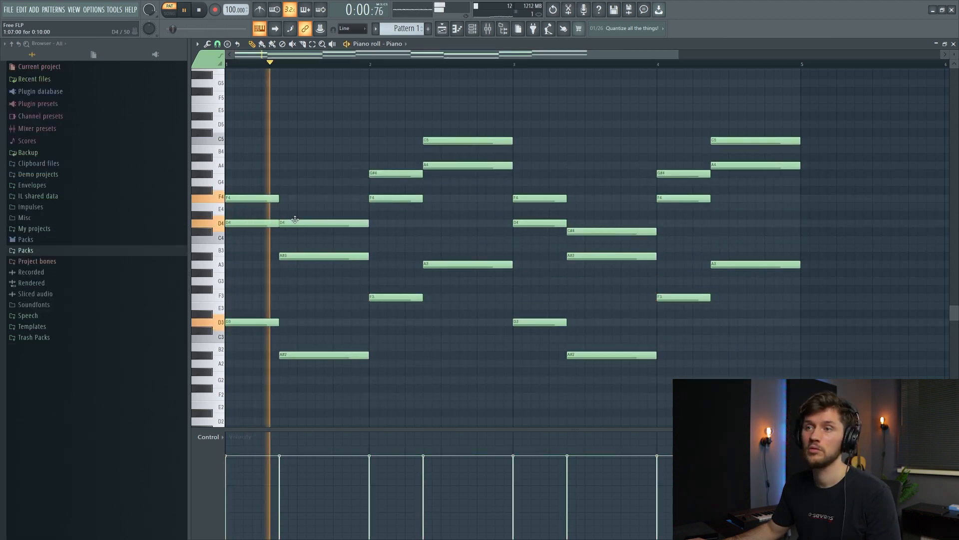
{"action": "left_click_drag", "start_coordinate": [379, 172], "coordinate": [379, 165]}
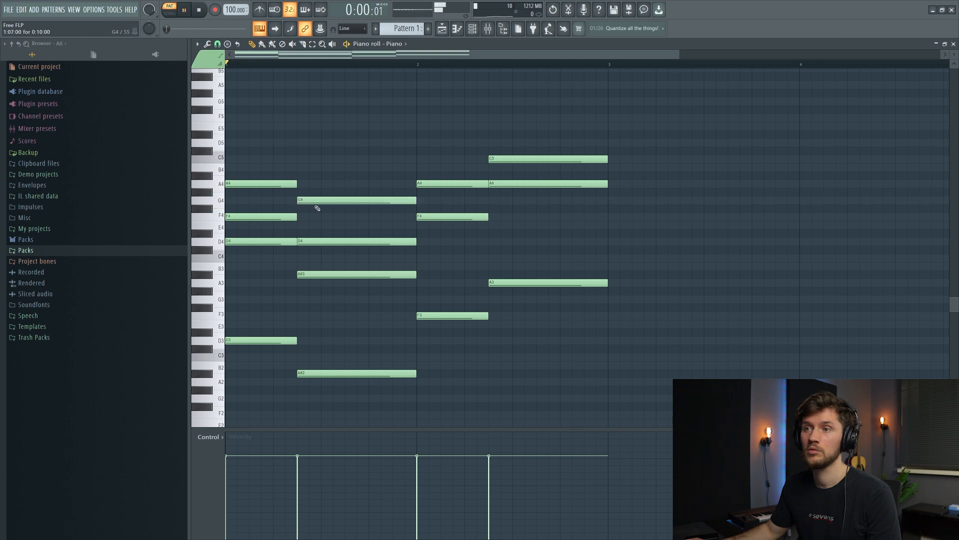
Fill out the chords: lower the second chord's top note to F4, add C5 to the third, and add a full-length E4 to the fourth
{"action": "left_click_drag", "start_coordinate": [317, 207], "coordinate": [317, 224]}
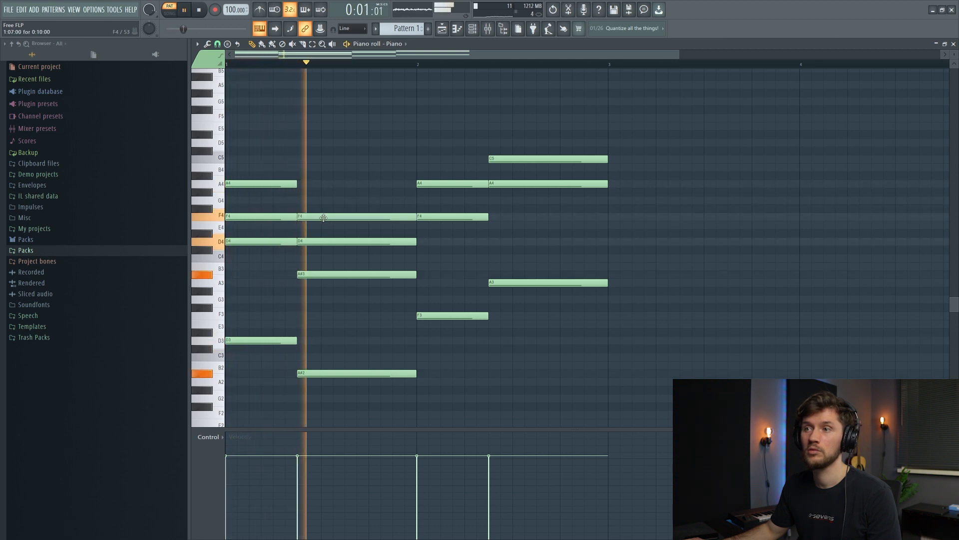
{"action": "left_click", "coordinate": [425, 159]}
{"action": "left_click", "coordinate": [492, 126]}
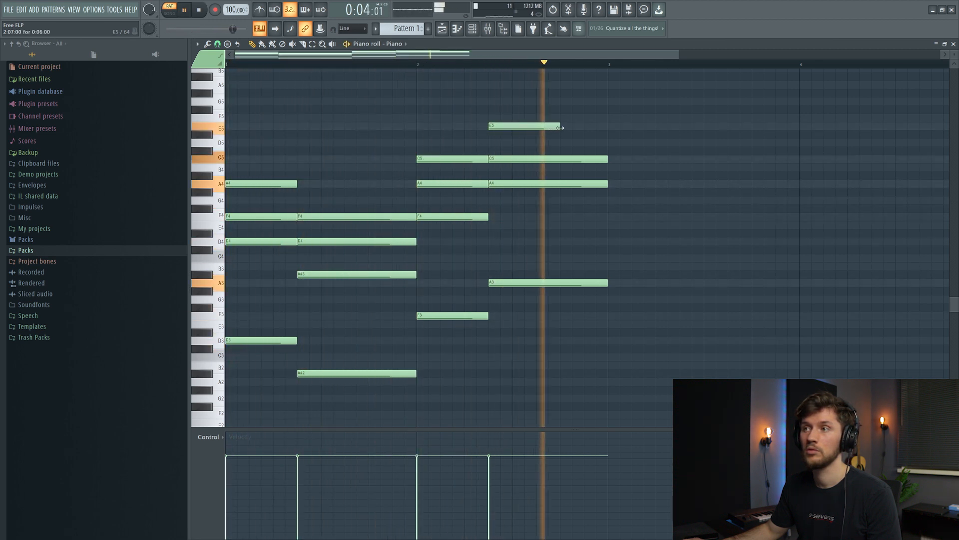
{"action": "key", "text": "space"}
{"action": "left_click_drag", "start_coordinate": [560, 128], "coordinate": [607, 128]}
{"action": "left_click_drag", "start_coordinate": [526, 127], "coordinate": [525, 226]}
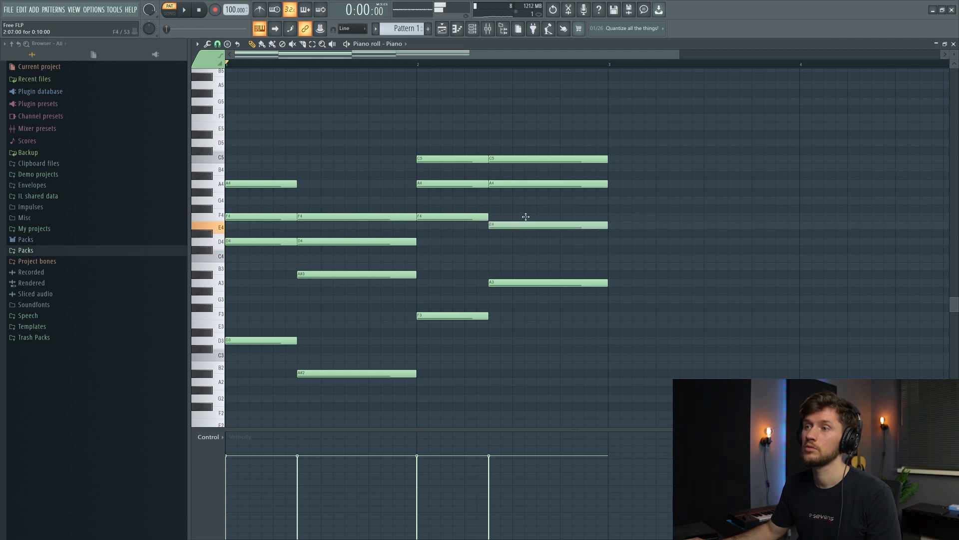
Try the third chord's top note at D5, listen to the progression, and undo the change
{"action": "key", "text": "space"}
{"action": "scroll", "coordinate": [726, 73], "scroll_direction": "down", "scroll_amount": 2}
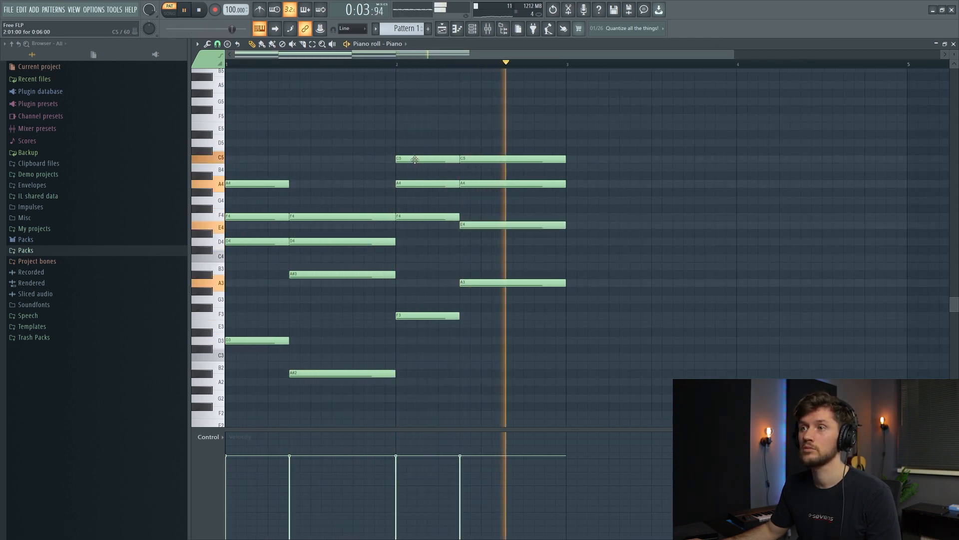
{"action": "key", "text": "space"}
{"action": "left_click_drag", "start_coordinate": [415, 160], "coordinate": [414, 141]}
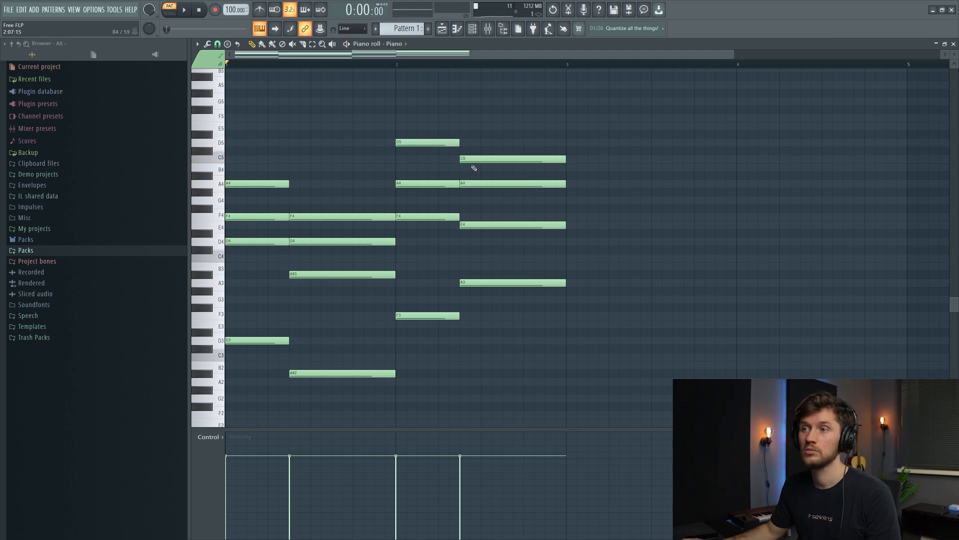
{"action": "key", "text": "space"}
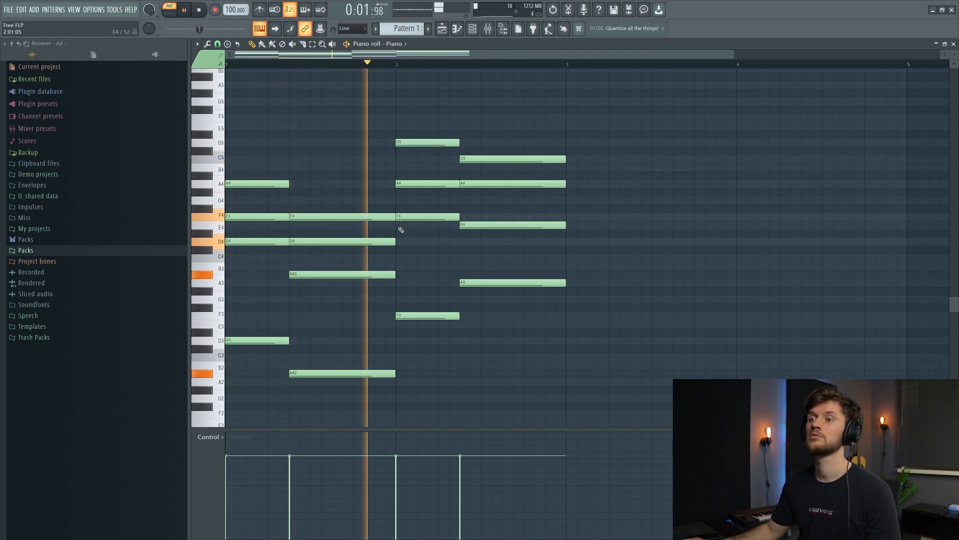
{"action": "key", "text": "space"}
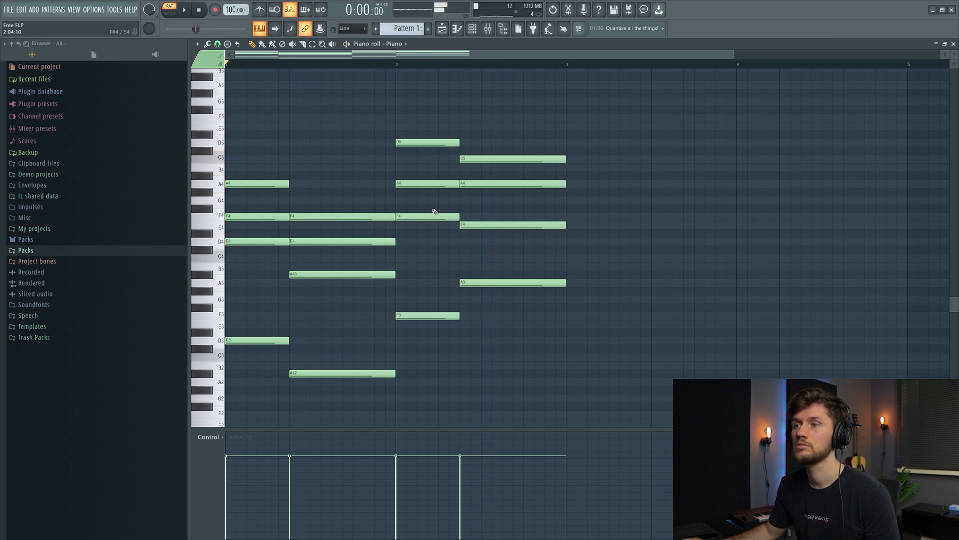
{"action": "key", "text": "ctrl+z"}
Move the fourth chord's C5 down an octave to C4 and repeat the two bars of chords in bars 3 and 4
{"action": "key", "text": "space"}
{"action": "left_click_drag", "start_coordinate": [479, 159], "coordinate": [479, 258]}
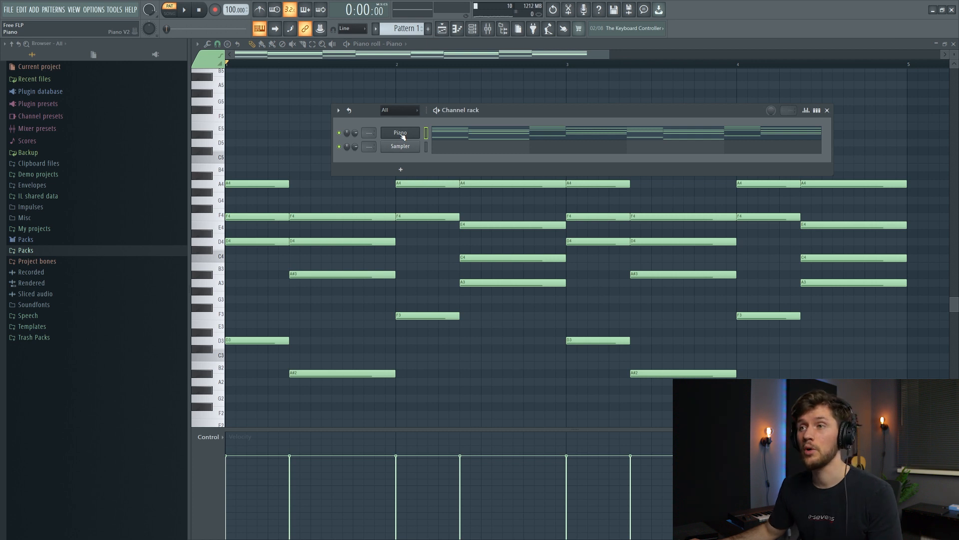
Add a Wurli V channel, paste the piano's chord notes without the bass notes into it one octave higher, and play it back
{"action": "right_click", "coordinate": [402, 136]}
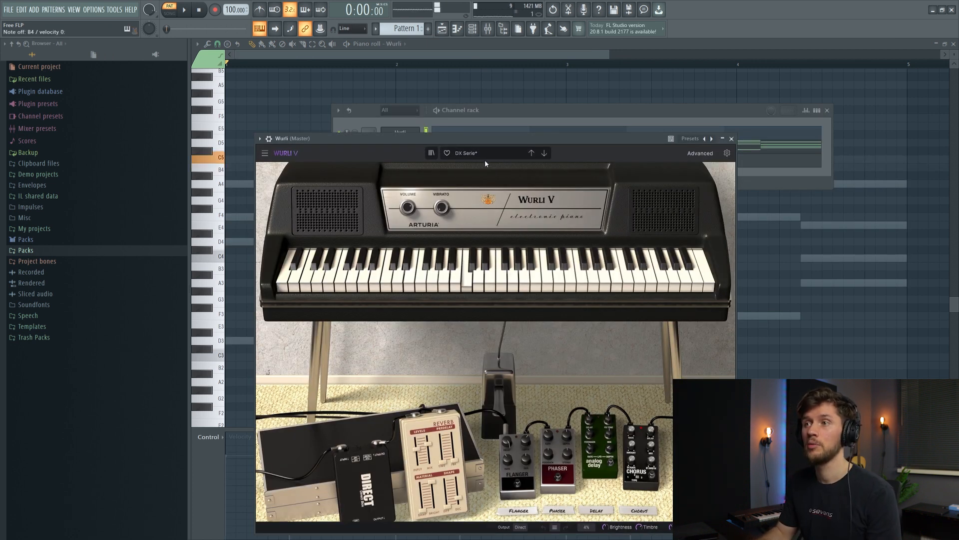
{"action": "left_click", "coordinate": [474, 116]}
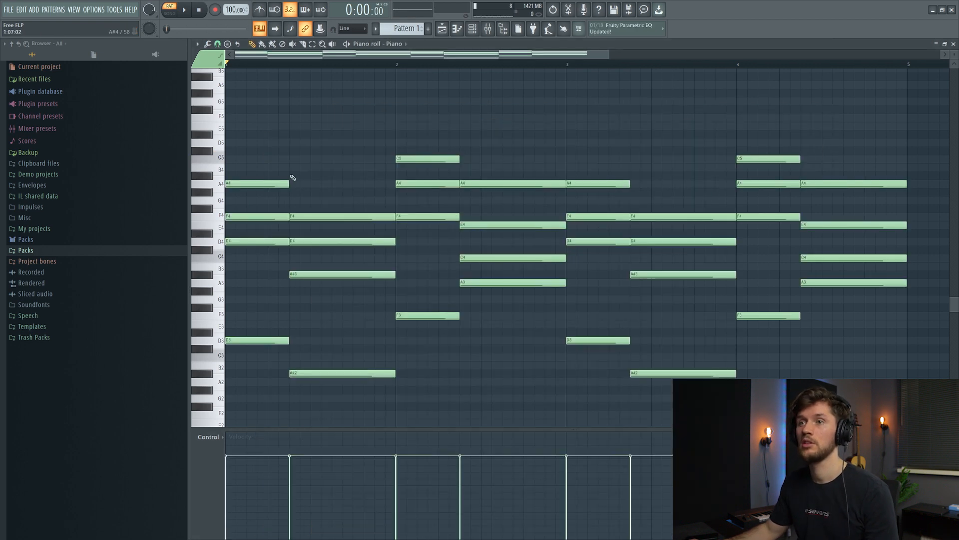
{"action": "left_click", "coordinate": [202, 135]}
{"action": "left_click_drag", "start_coordinate": [202, 135], "coordinate": [241, 274]}
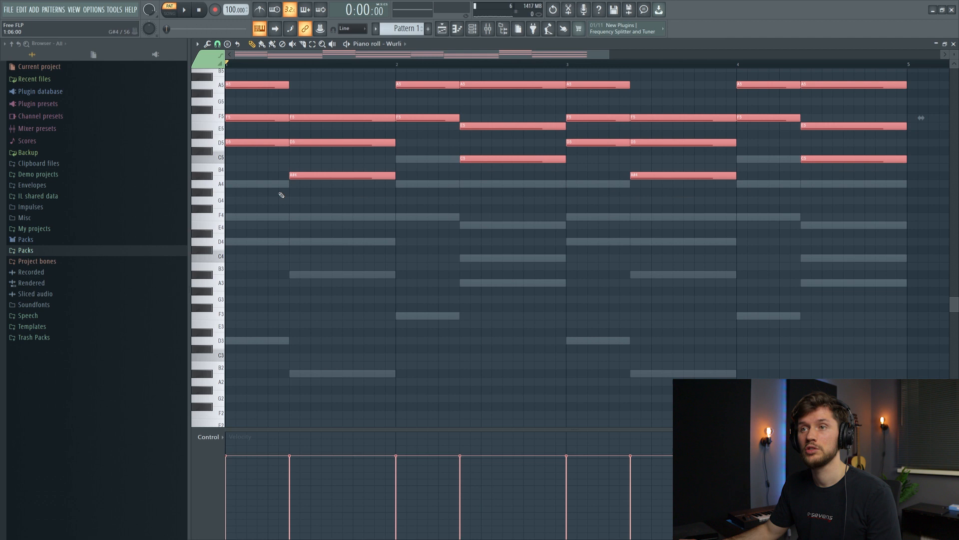
{"action": "scroll", "coordinate": [280, 194], "scroll_direction": "up", "scroll_amount": 1}
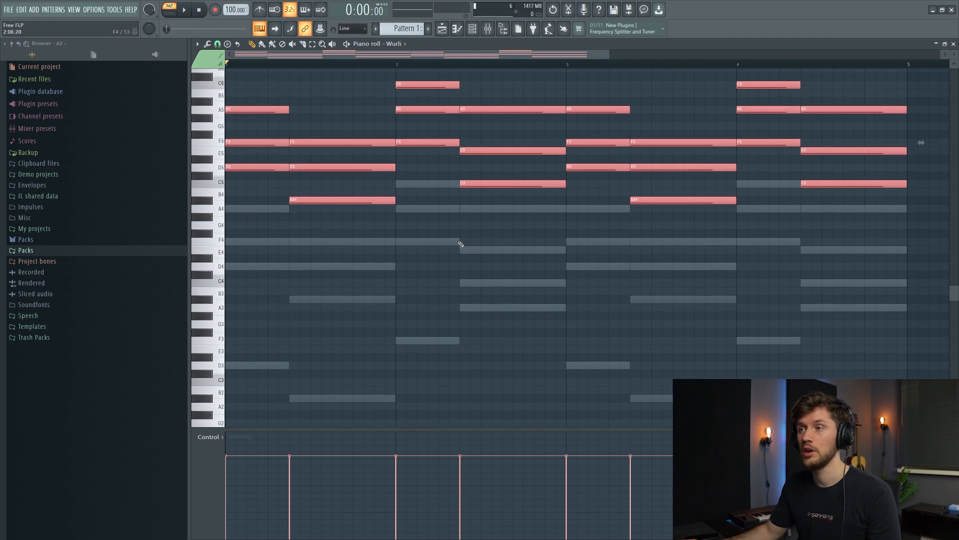
{"action": "left_click", "coordinate": [464, 240]}
{"action": "right_click", "coordinate": [464, 240]}
{"action": "scroll", "coordinate": [461, 250], "scroll_direction": "up", "scroll_amount": 3}
{"action": "key", "text": "space"}
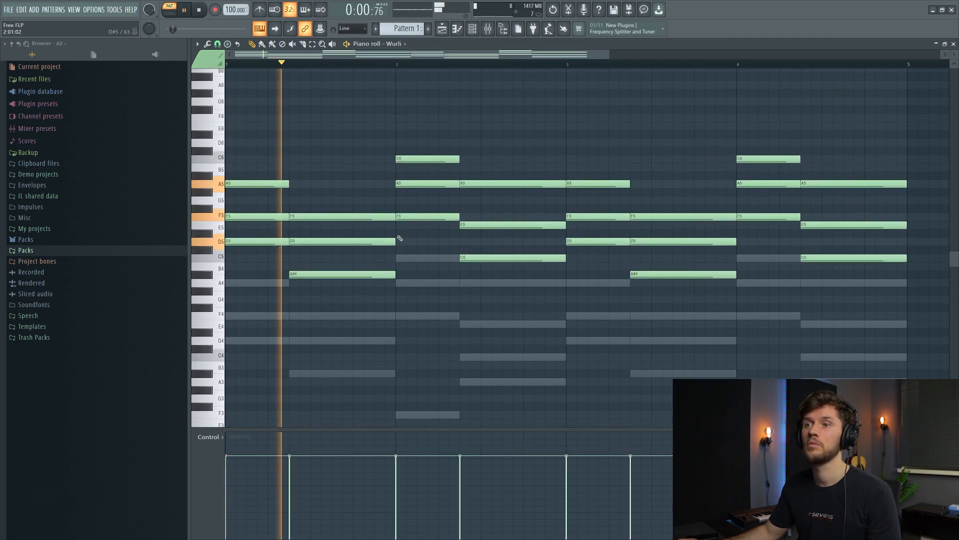
{"action": "key", "text": "space"}
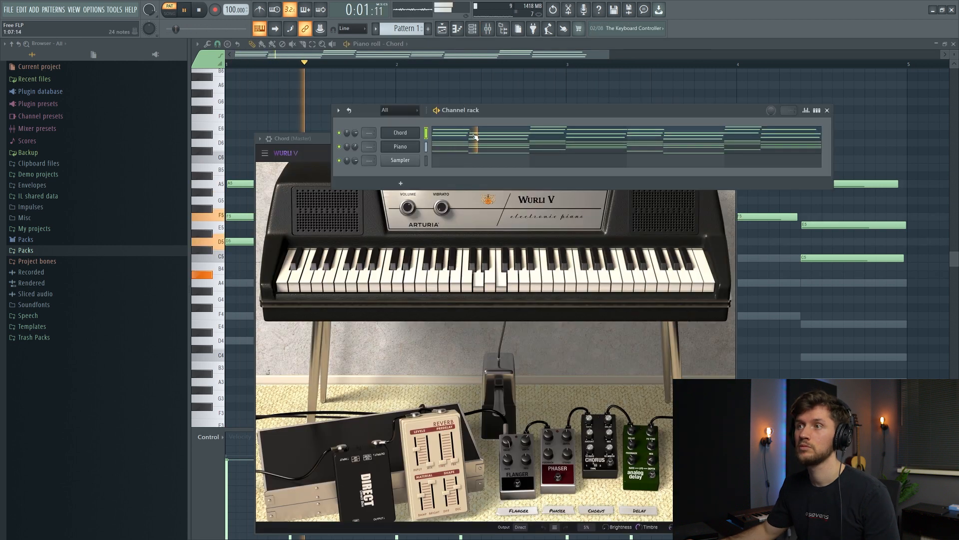
Listen to the layered progression while reviewing the Chord channel's notes and its Wurli V instrument preset
{"action": "left_click", "coordinate": [475, 137]}
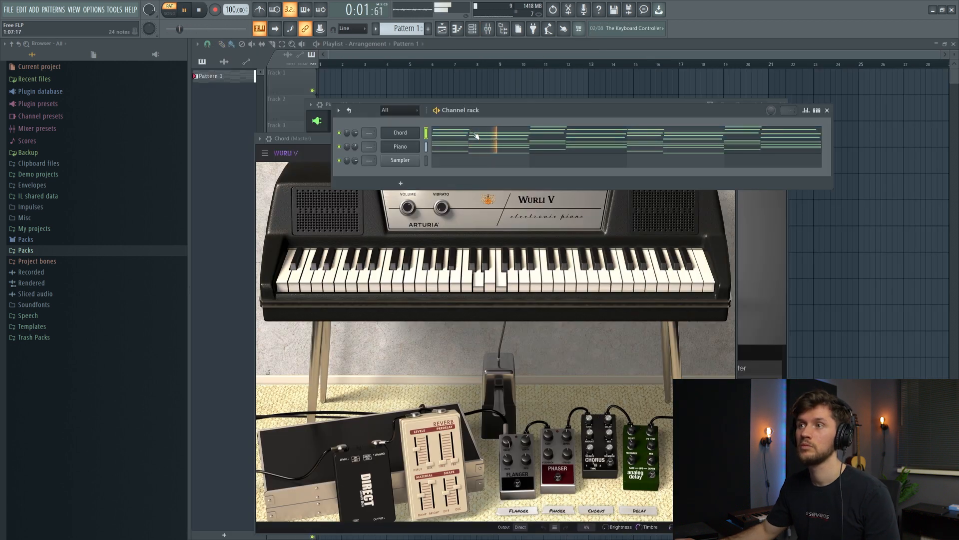
{"action": "left_click", "coordinate": [474, 135]}
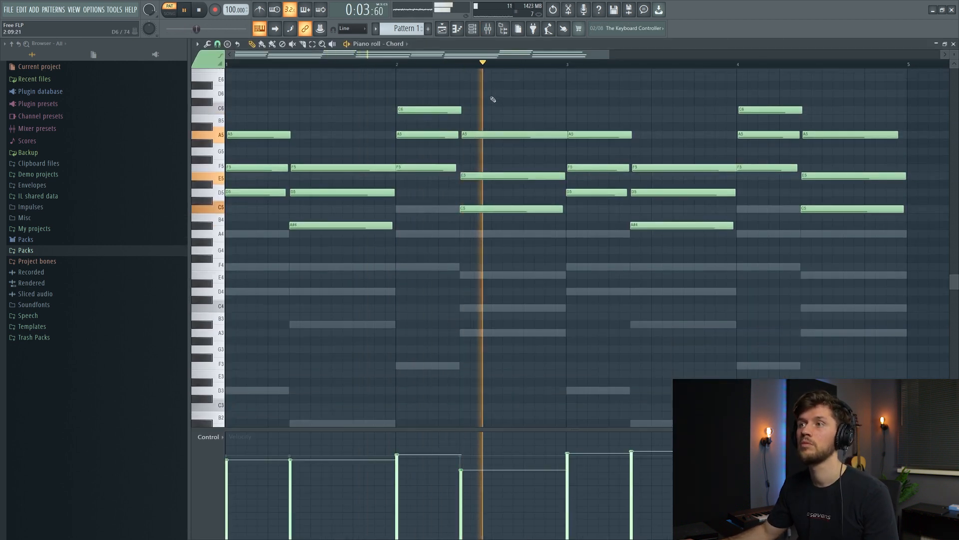
{"action": "left_click", "coordinate": [472, 29]}
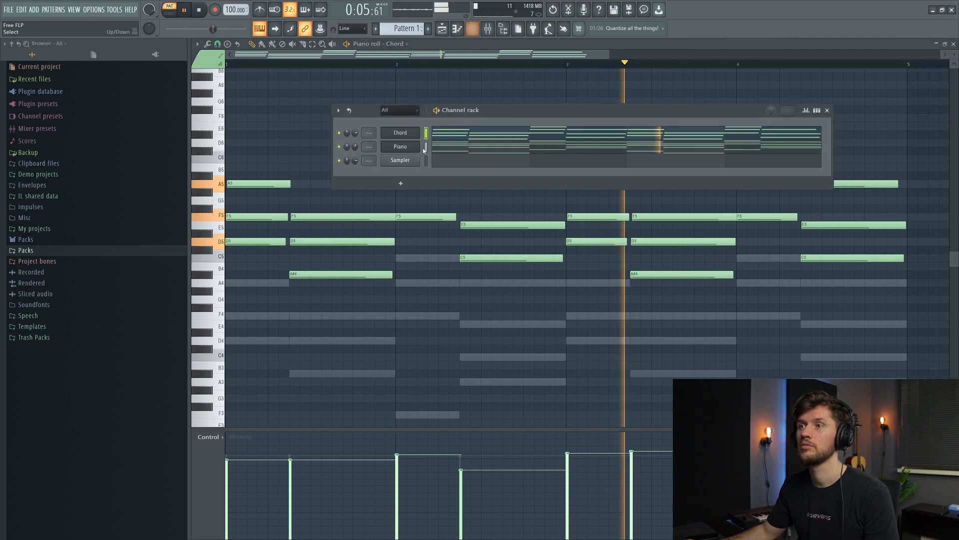
{"action": "left_click", "coordinate": [412, 132]}
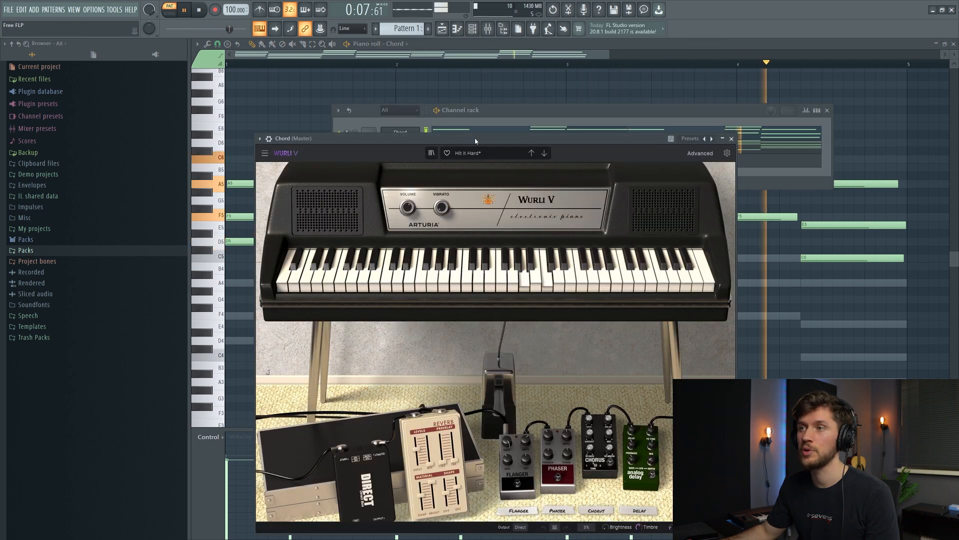
{"action": "left_click", "coordinate": [496, 112]}
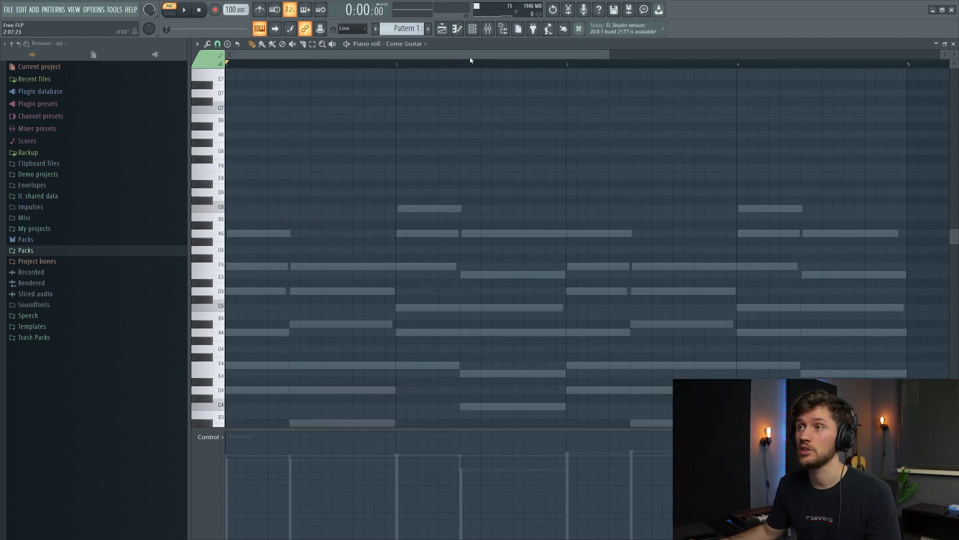
Set the piano roll snap to 1/2 step and place four short D6 notes in bar 1 of the Come Guitar channel
{"action": "left_click", "coordinate": [475, 31]}
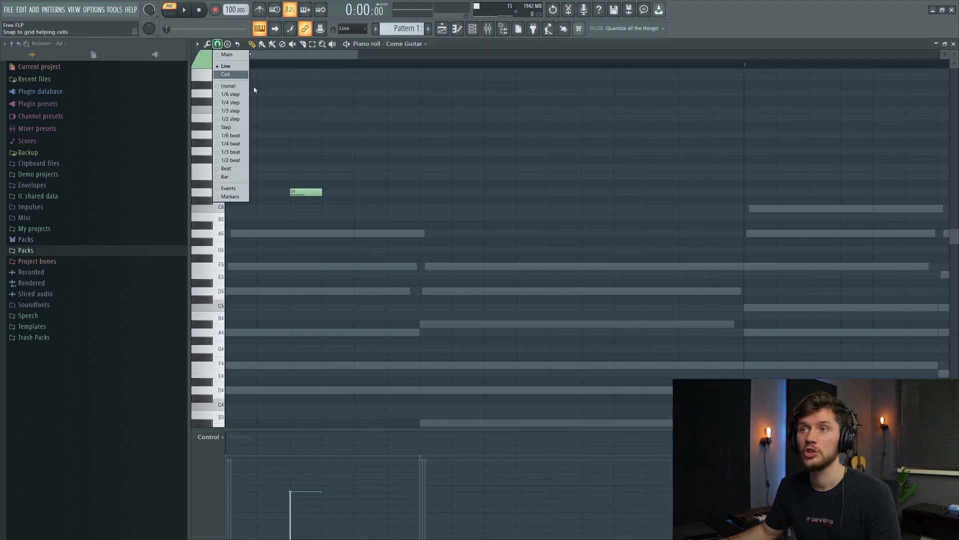
{"action": "left_click", "coordinate": [233, 120]}
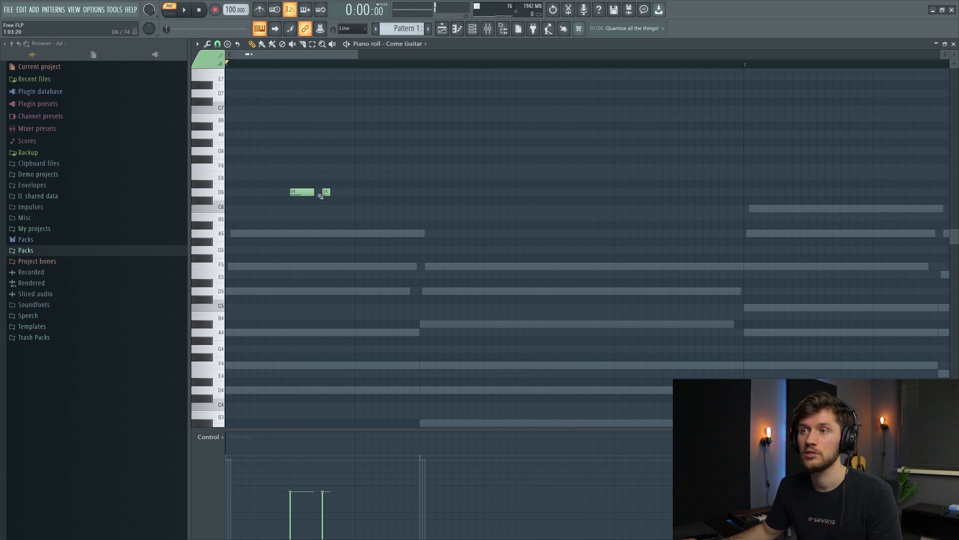
{"action": "key", "text": "space"}
{"action": "left_click_drag", "start_coordinate": [358, 54], "coordinate": [398, 55]}
{"action": "key", "text": "space"}
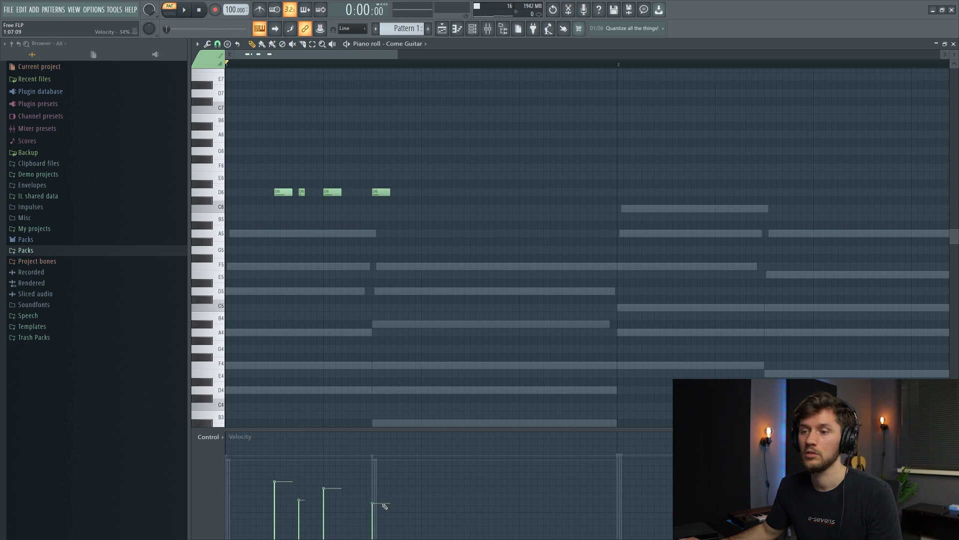
Shift the fourth D6 guitar note earlier so it starts one step after the third, checking the rhythm by playback
{"action": "key", "text": "space"}
{"action": "key", "text": "space"}
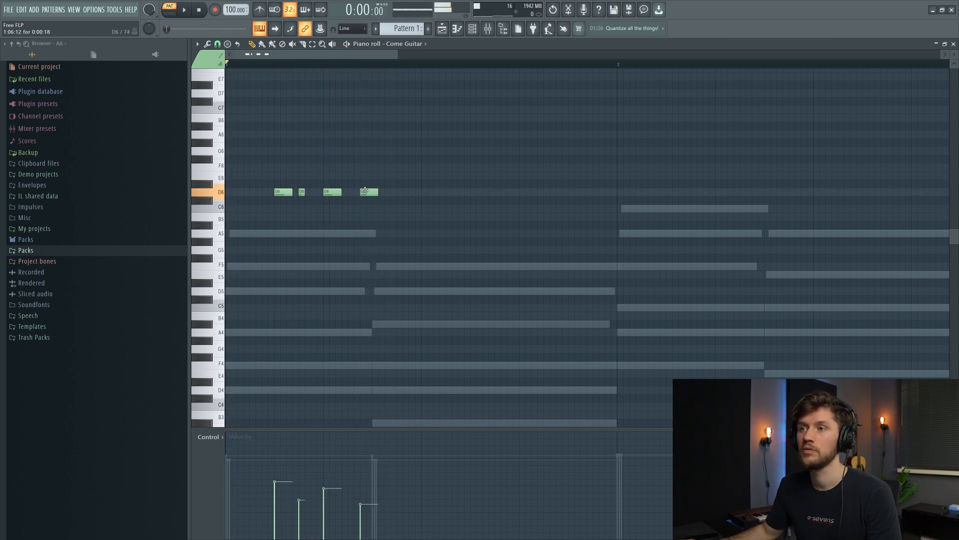
{"action": "key", "text": "space"}
{"action": "key", "text": "space"}
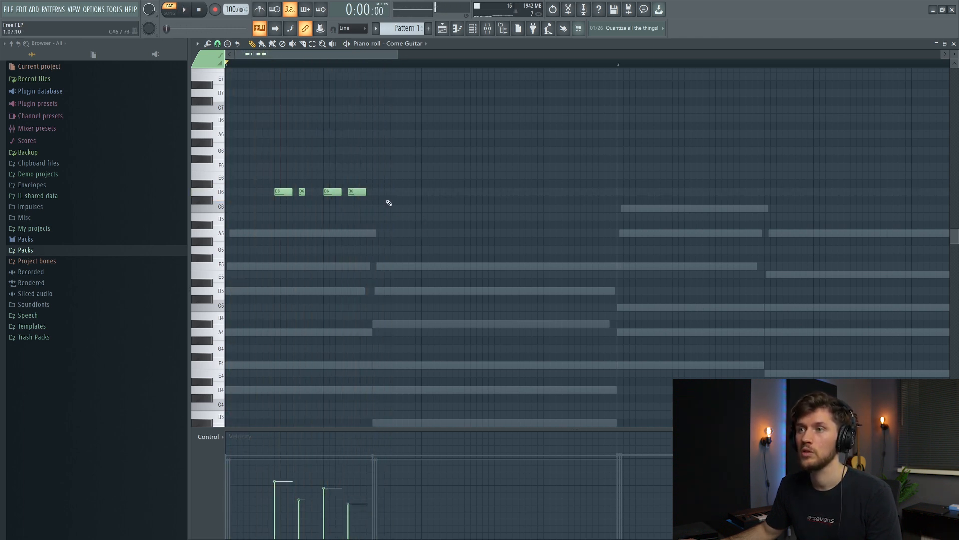
Add a fifth D6 guitar note, raise its velocity, and move it to 1:08:00
{"action": "key", "text": "space"}
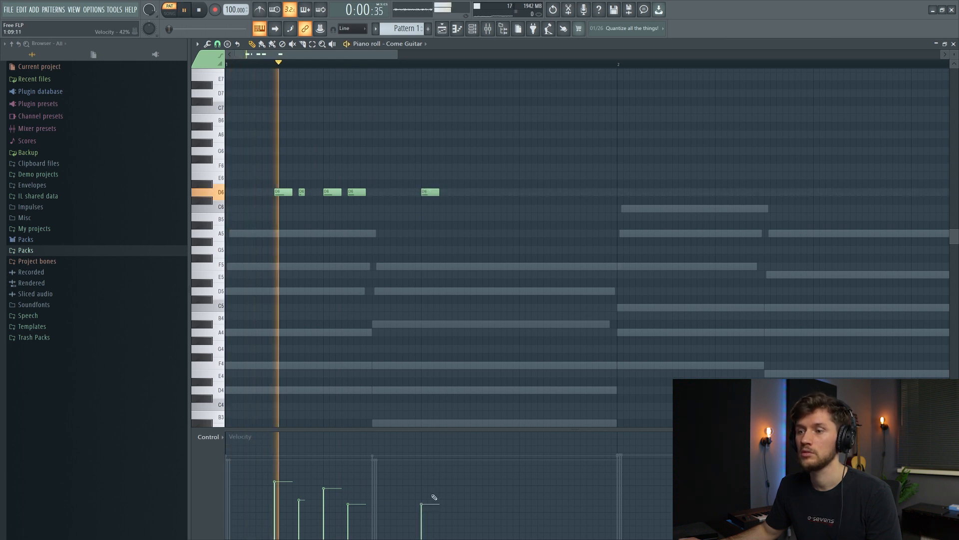
{"action": "left_click_drag", "start_coordinate": [431, 497], "coordinate": [431, 479]}
{"action": "key", "text": "space"}
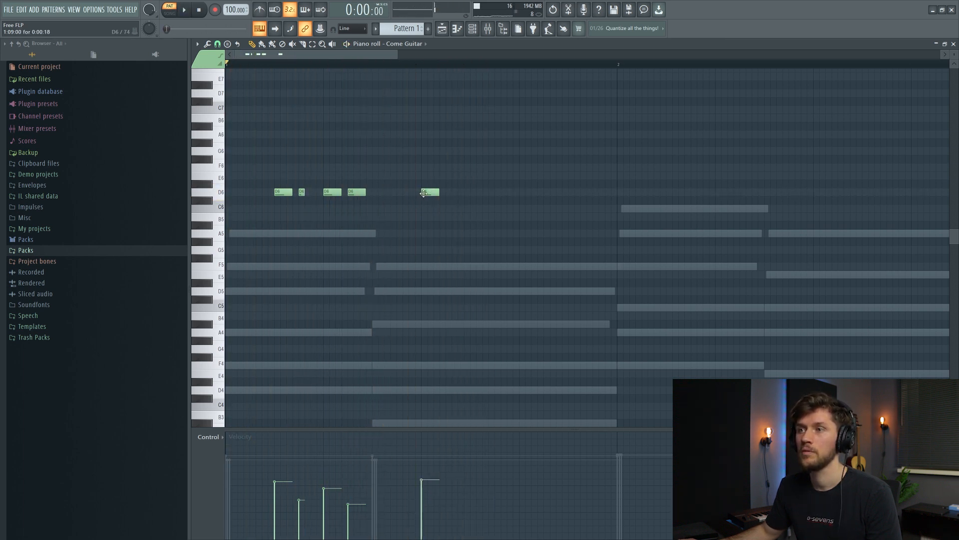
{"action": "left_click_drag", "start_coordinate": [423, 194], "coordinate": [398, 195]}
{"action": "key", "text": "space"}
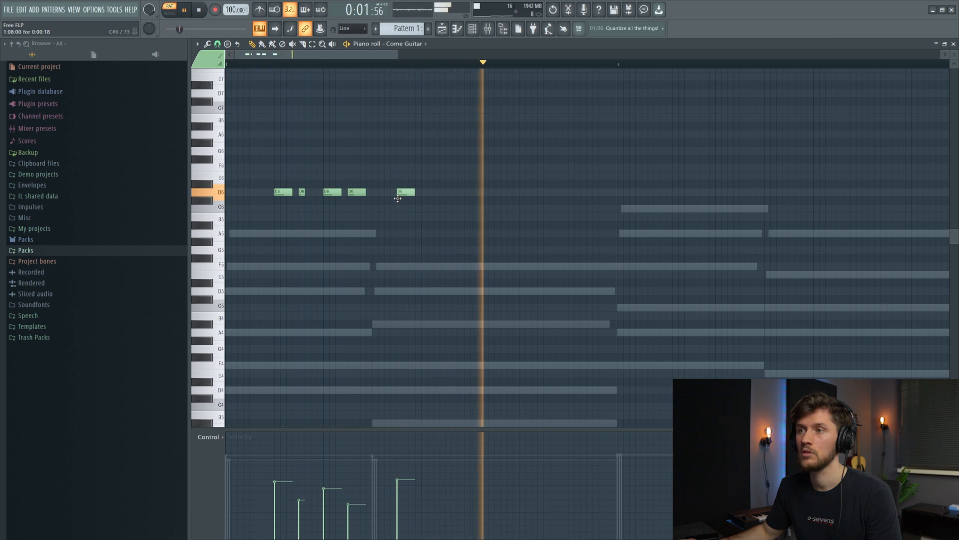
{"action": "key", "text": "space"}
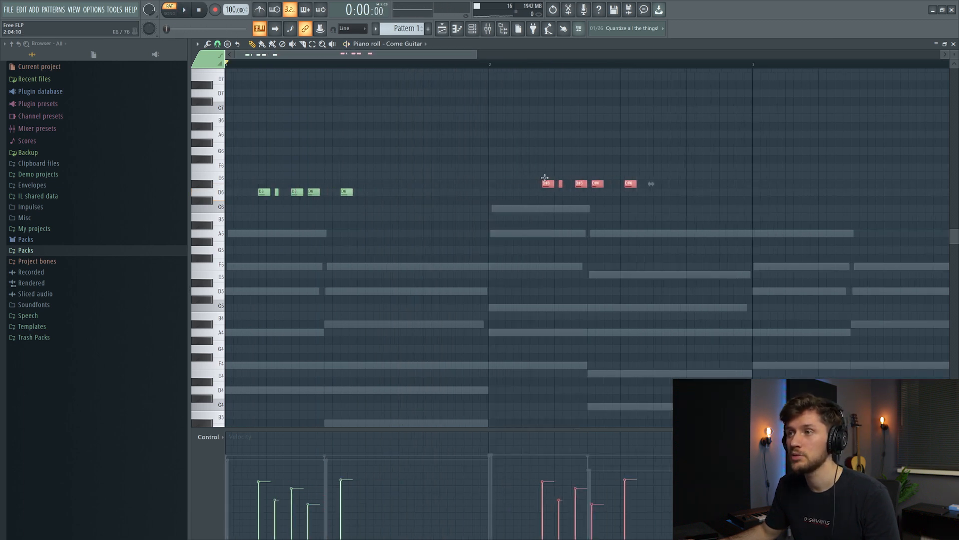
Copy the five-note D6 guitar rhythm into bar 2 at the same pitch and repeat both bars in bars 3 and 4
{"action": "left_click_drag", "start_coordinate": [532, 192], "coordinate": [524, 192]}
{"action": "key", "text": "space"}
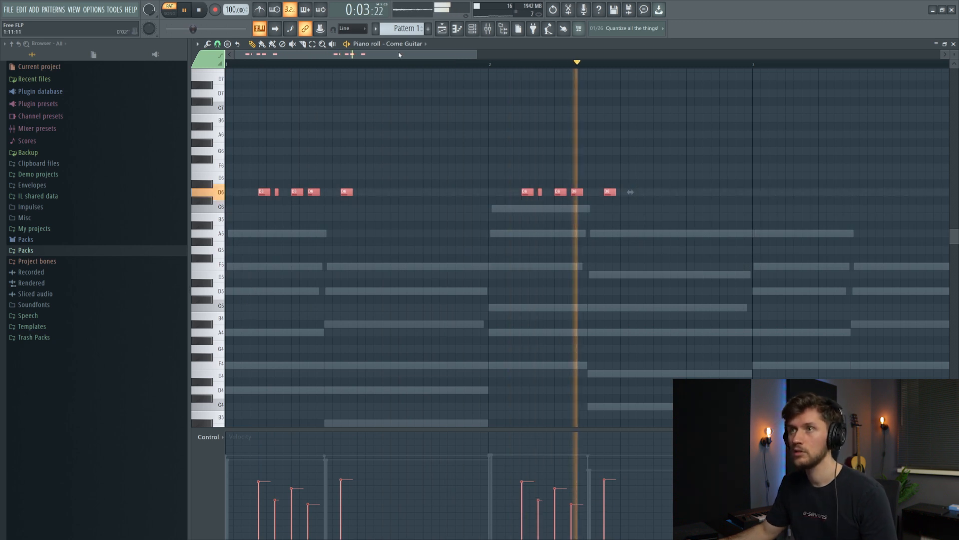
{"action": "left_click_drag", "start_coordinate": [398, 52], "coordinate": [85, 107]}
{"action": "key", "text": "ctrl+b"}
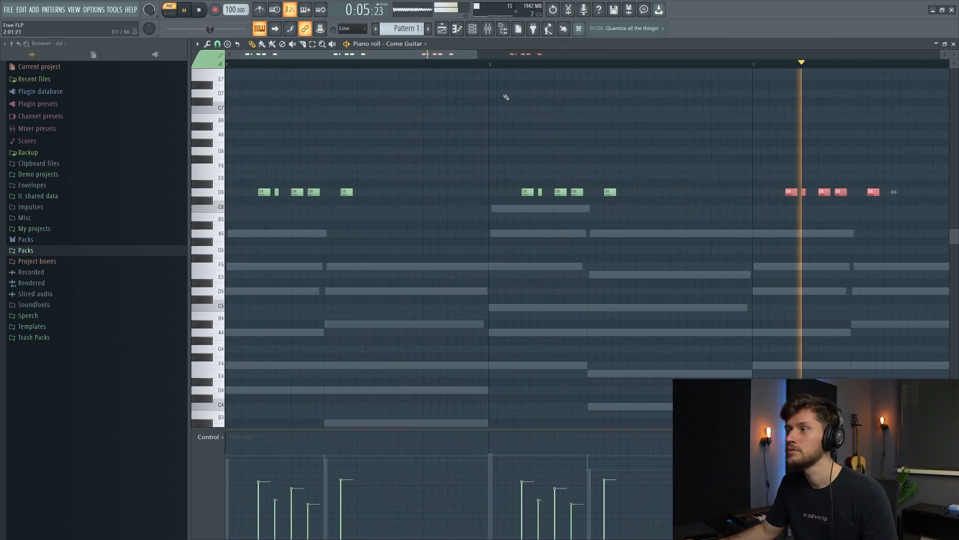
Stop the guitar playback, add a Bass channel above Come Guitar, and open its piano roll
{"action": "left_click_drag", "start_coordinate": [480, 56], "coordinate": [682, 59]}
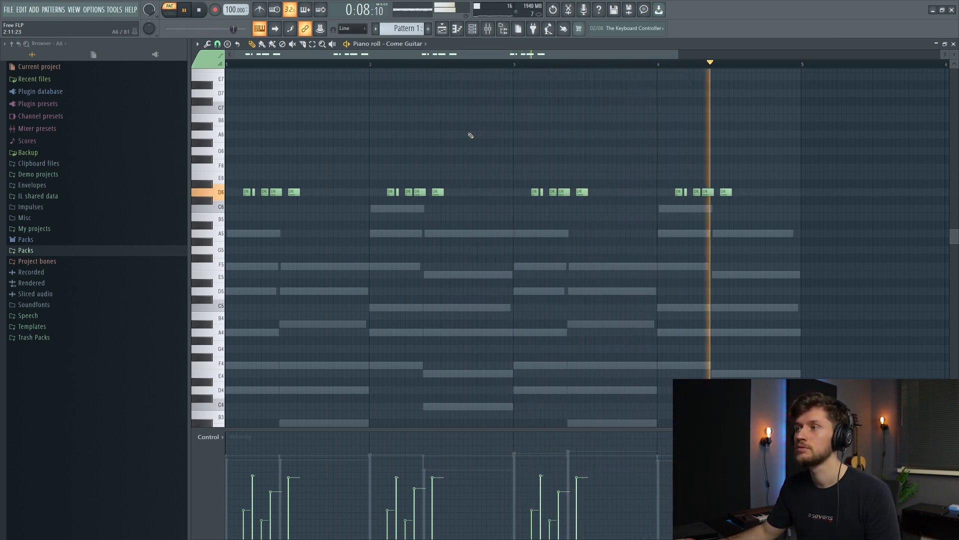
{"action": "key", "text": "space"}
{"action": "scroll", "coordinate": [471, 135], "scroll_direction": "down", "scroll_amount": 3}
{"action": "key", "text": "F6"}
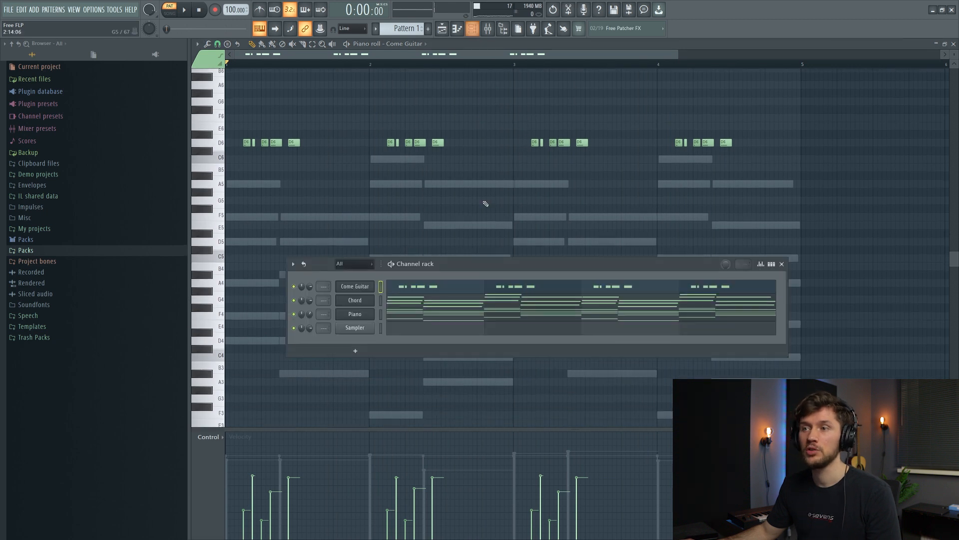
{"action": "right_click", "coordinate": [365, 289]}
{"action": "mouse_move", "coordinate": [390, 345]}
{"action": "left_click", "coordinate": [467, 297]}
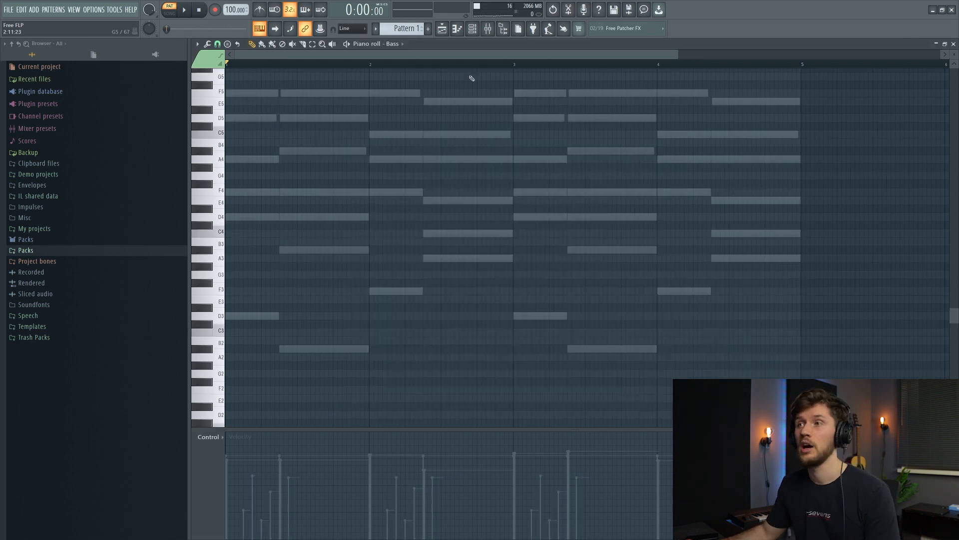
Copy the lowest notes of the Piano chords (D3, A#2, F3, A3) across all four bars into the Bass channel
{"action": "left_click", "coordinate": [487, 28]}
{"action": "left_click", "coordinate": [499, 334]}
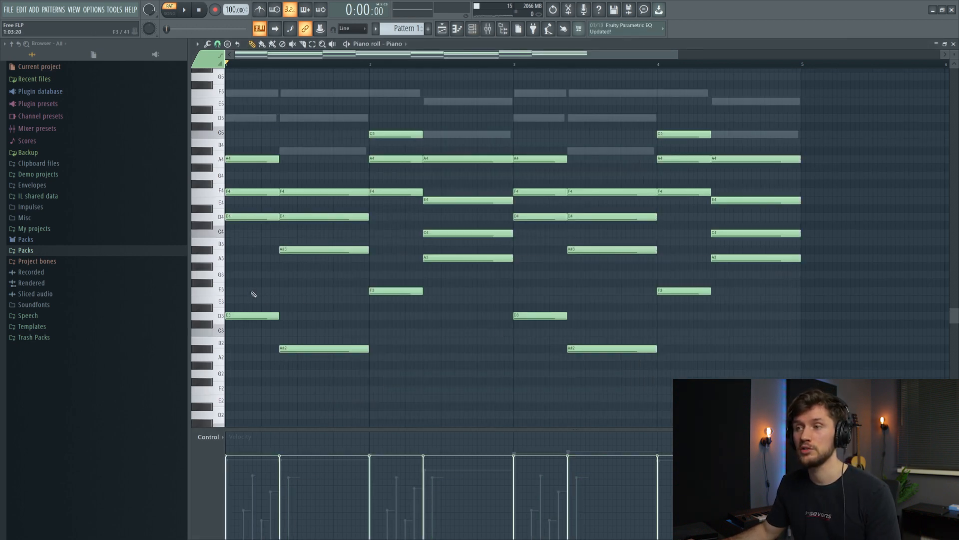
{"action": "left_click_drag", "start_coordinate": [225, 268], "coordinate": [268, 374]}
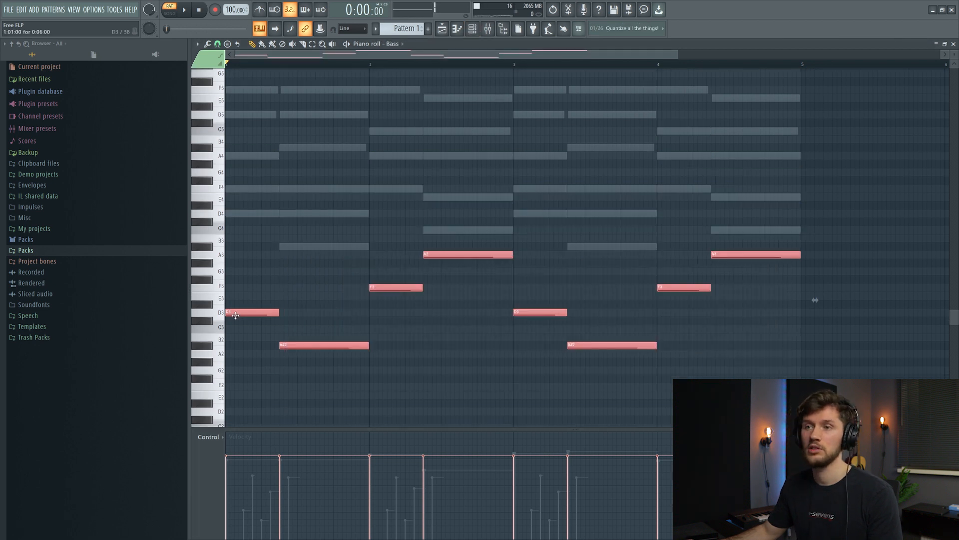
Transpose all bass notes up one octave and check the bass line by playback
{"action": "key", "text": "ctrl+Up"}
{"action": "key", "text": "space"}
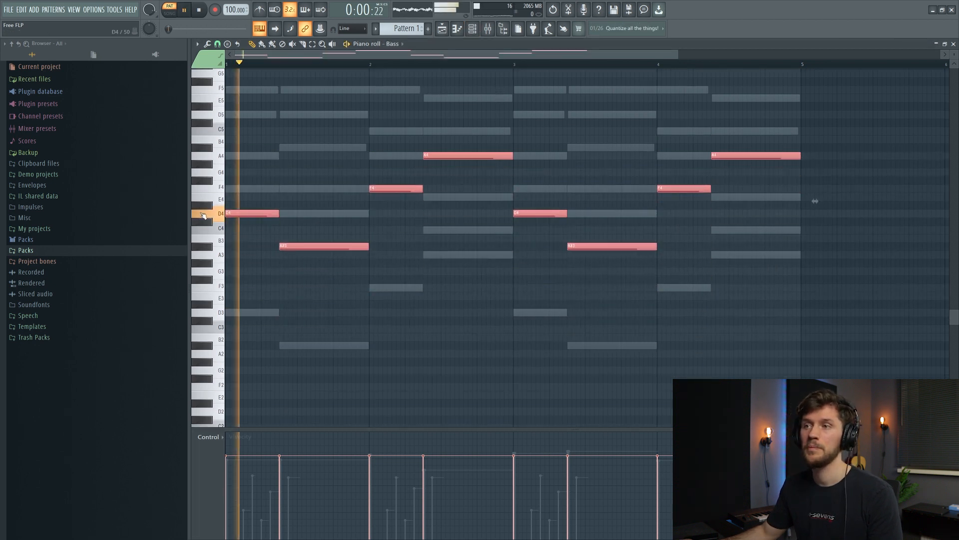
{"action": "key", "text": "ctrl+d"}
{"action": "scroll", "coordinate": [456, 279], "scroll_direction": "up", "scroll_amount": 4}
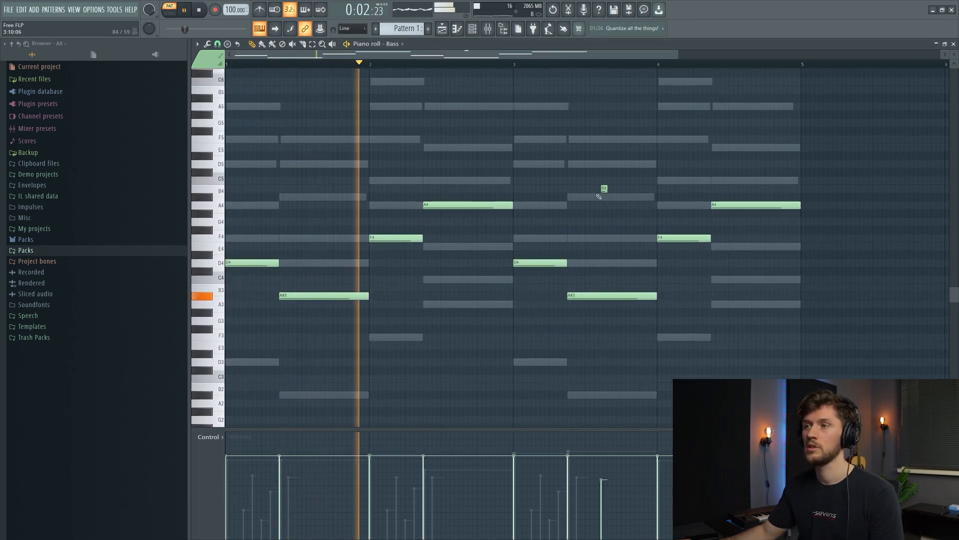
{"action": "left_click", "coordinate": [472, 29]}
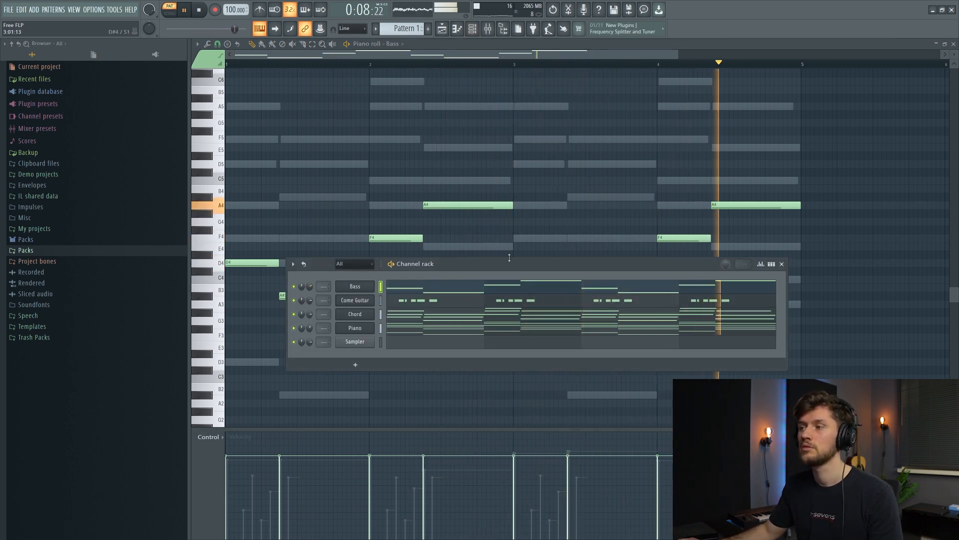
{"action": "key", "text": "space"}
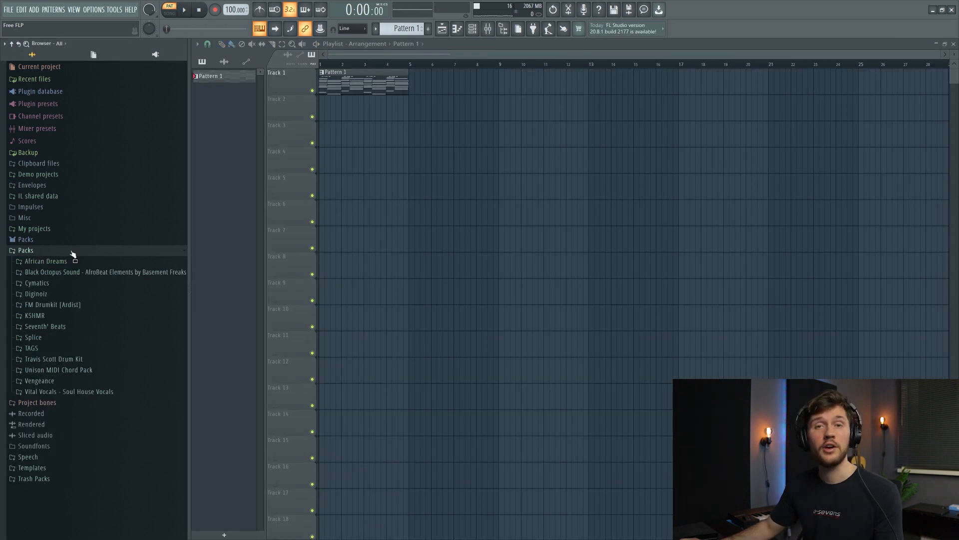
Place SB_DrumLoop_ (H&M) from the Seventh' Beats Afro Future pack on Track 7 at bar 1 and repeat it at bar 5
{"action": "left_click", "coordinate": [45, 327]}
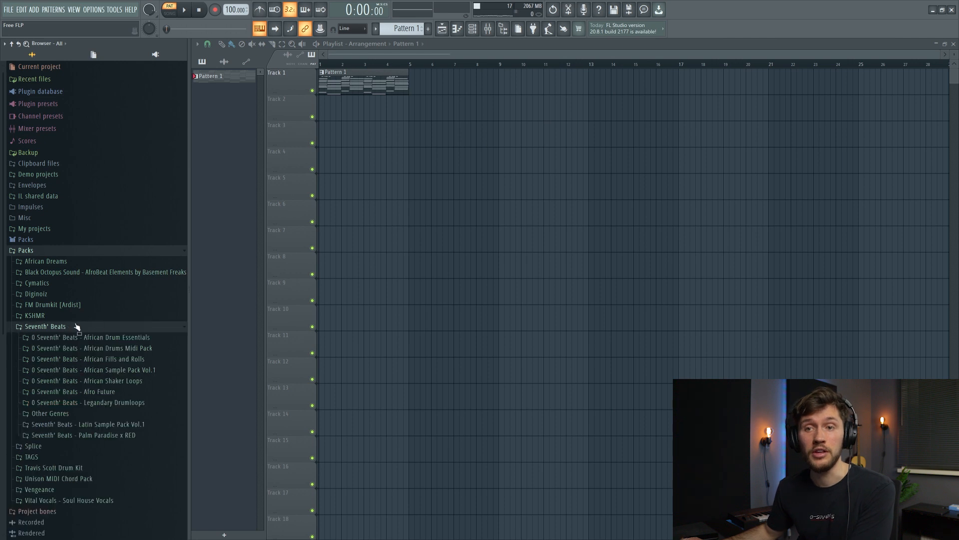
{"action": "scroll", "coordinate": [122, 353], "scroll_direction": "down", "scroll_amount": 3}
{"action": "left_click", "coordinate": [116, 339]}
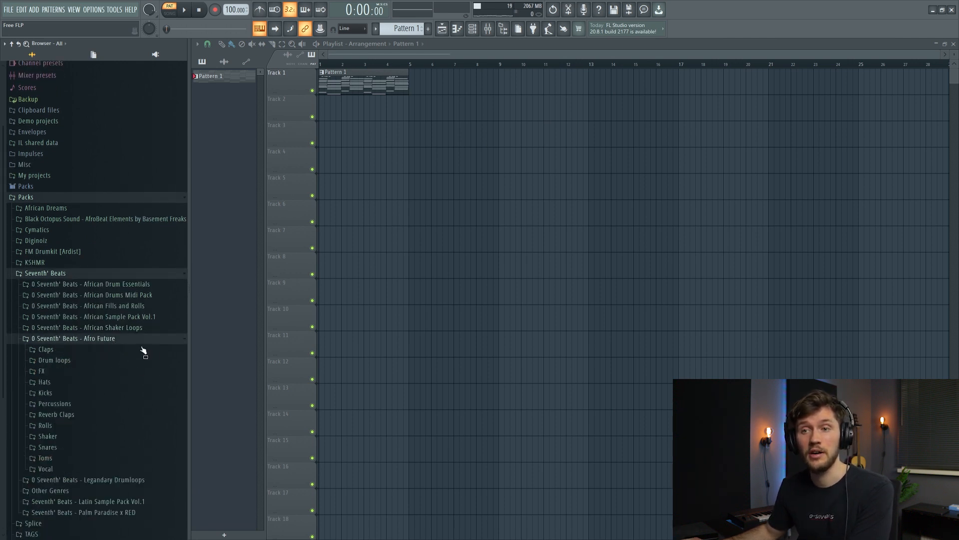
{"action": "scroll", "coordinate": [106, 345], "scroll_direction": "down", "scroll_amount": 6}
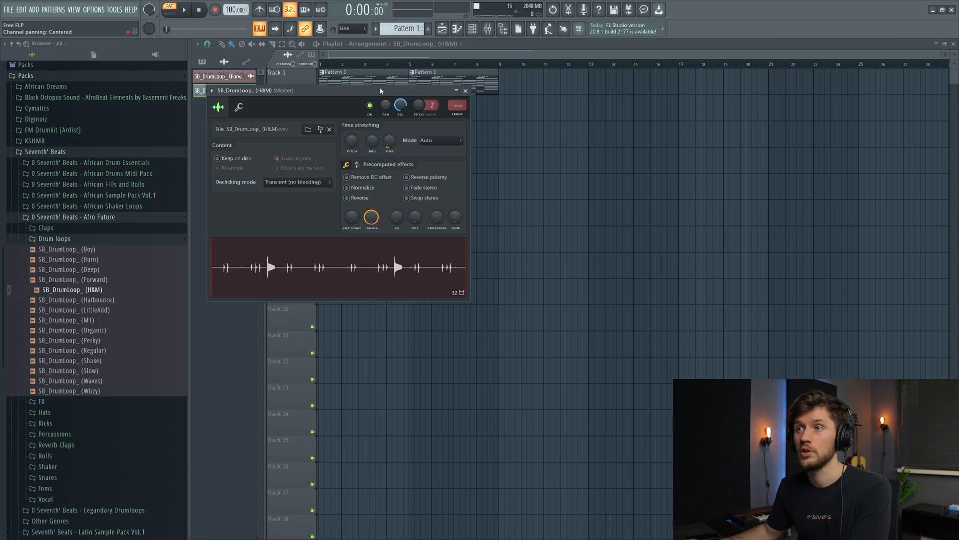
{"action": "left_click_drag", "start_coordinate": [365, 242], "coordinate": [456, 246]}
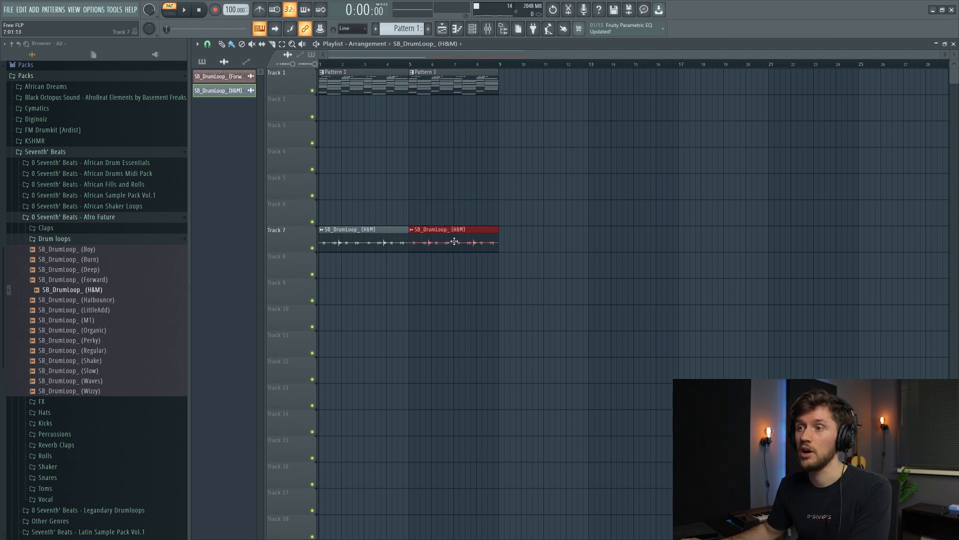
{"action": "left_click_drag", "start_coordinate": [617, 200], "coordinate": [534, 220]}
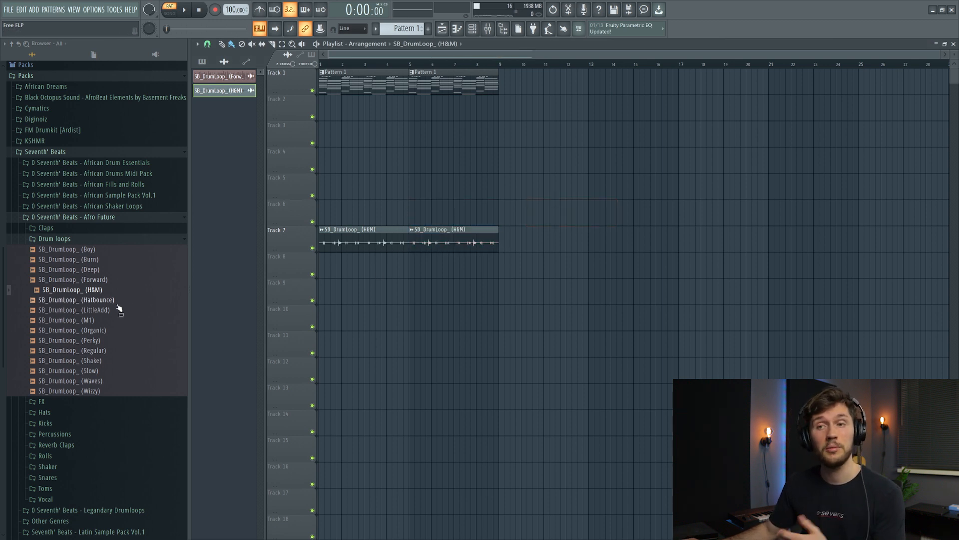
Add SB_DrumLoop_ (Hatbounce) on Track 6 at bar 1, lower its channel volume, and play the arrangement in song mode
{"action": "left_click_drag", "start_coordinate": [101, 302], "coordinate": [416, 206]}
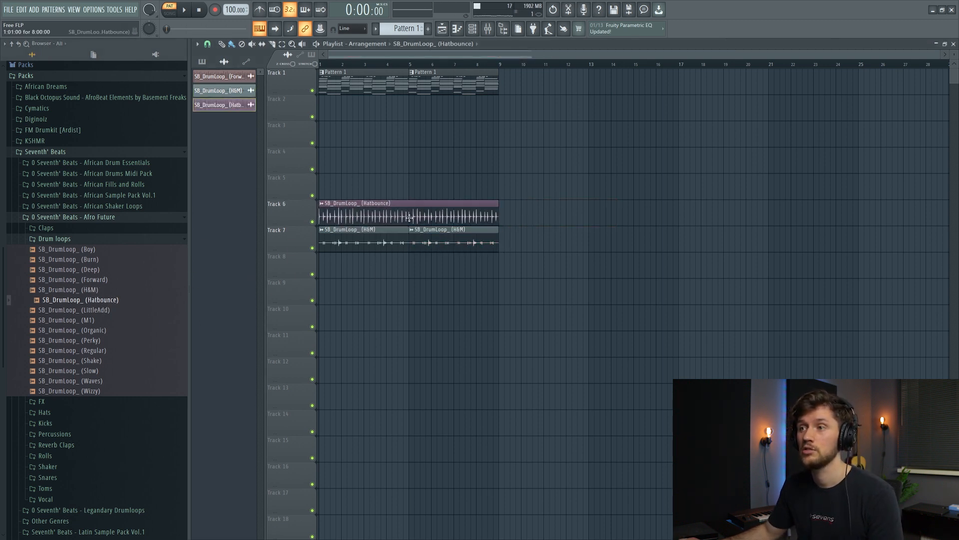
{"action": "double_click", "coordinate": [433, 219]}
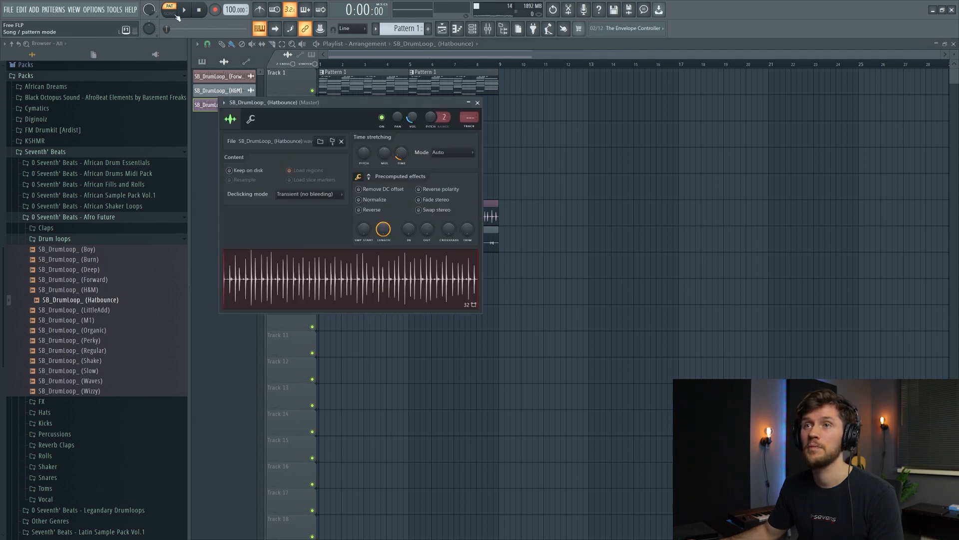
{"action": "left_click", "coordinate": [477, 102]}
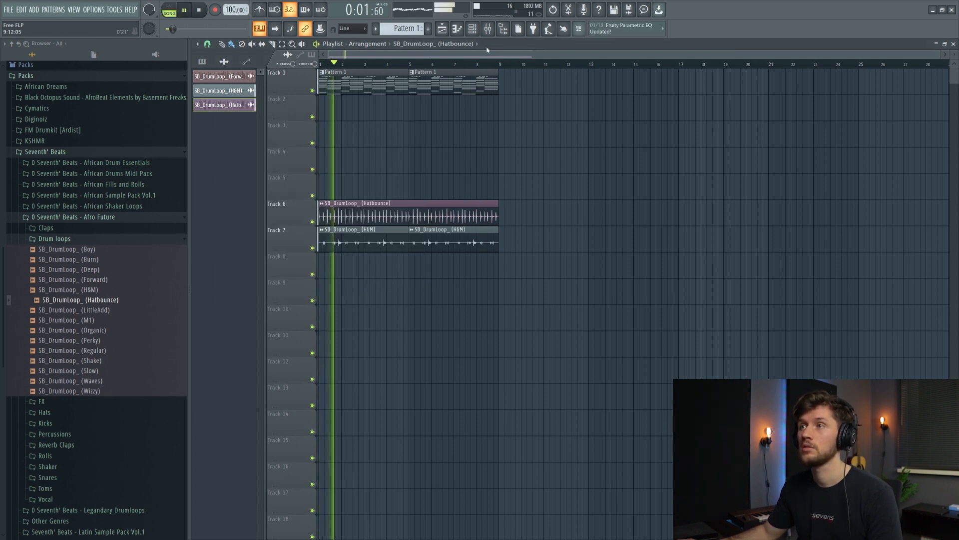
Stop playback and raise the main swing in the channel rack to 28%
{"action": "left_click", "coordinate": [473, 29]}
{"action": "key", "text": "space"}
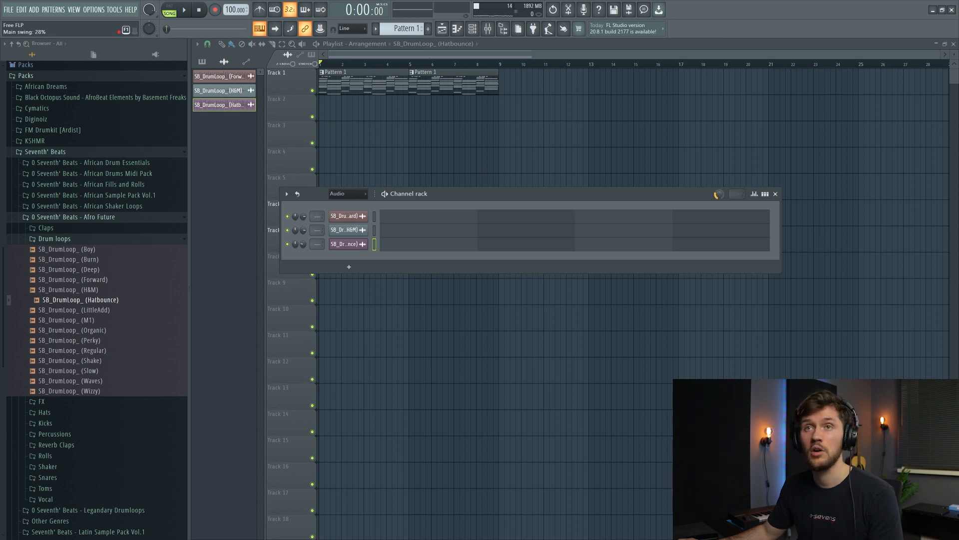
{"action": "left_click", "coordinate": [473, 29]}
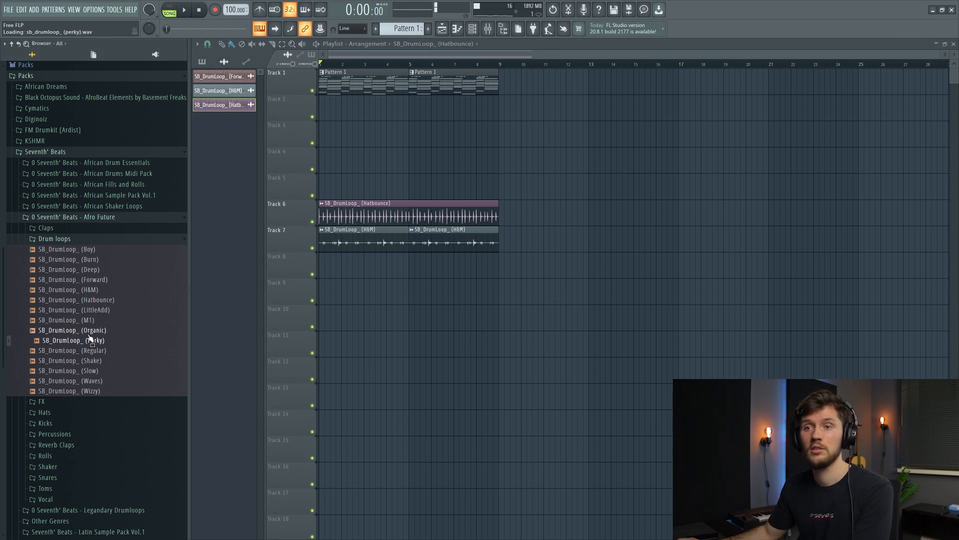
Try the Organic drum loop, place SB_DrumLoop_ (Wizzy) on Track 4 at bars 1 and 5 instead, and play the arrangement
{"action": "left_click_drag", "start_coordinate": [99, 333], "coordinate": [455, 295]}
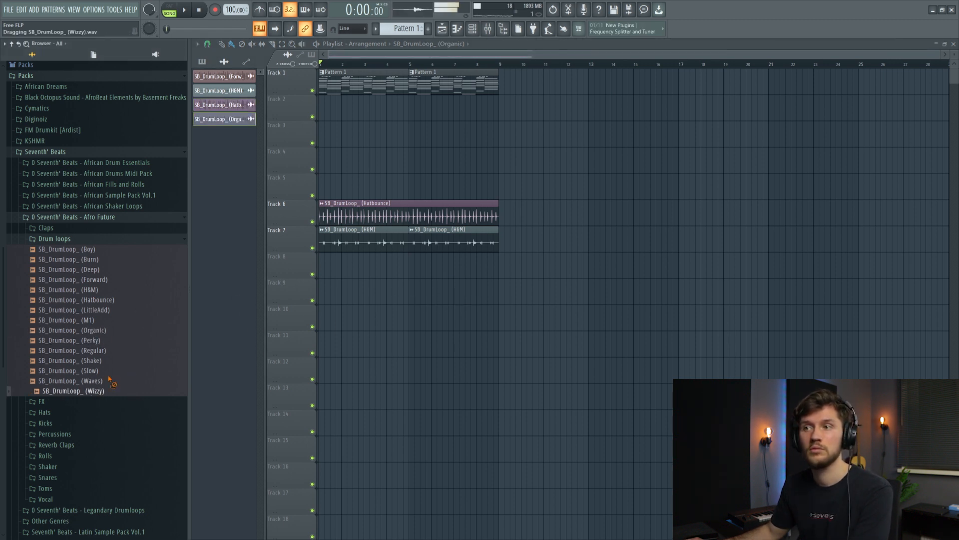
{"action": "left_click_drag", "start_coordinate": [389, 168], "coordinate": [389, 169]}
{"action": "key", "text": "space"}
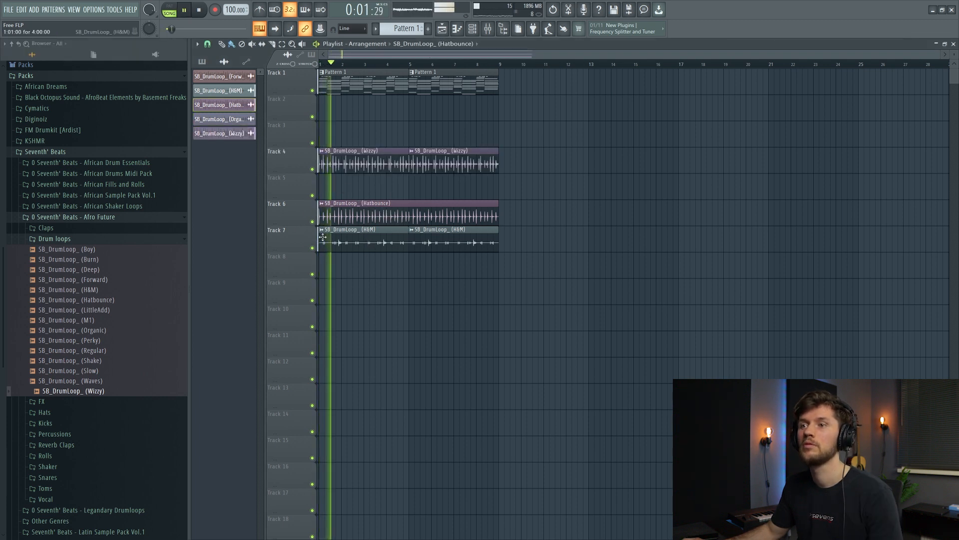
Set the H&M drum loop's channel volume to 66% during playback, then stop the song
{"action": "double_click", "coordinate": [363, 240]}
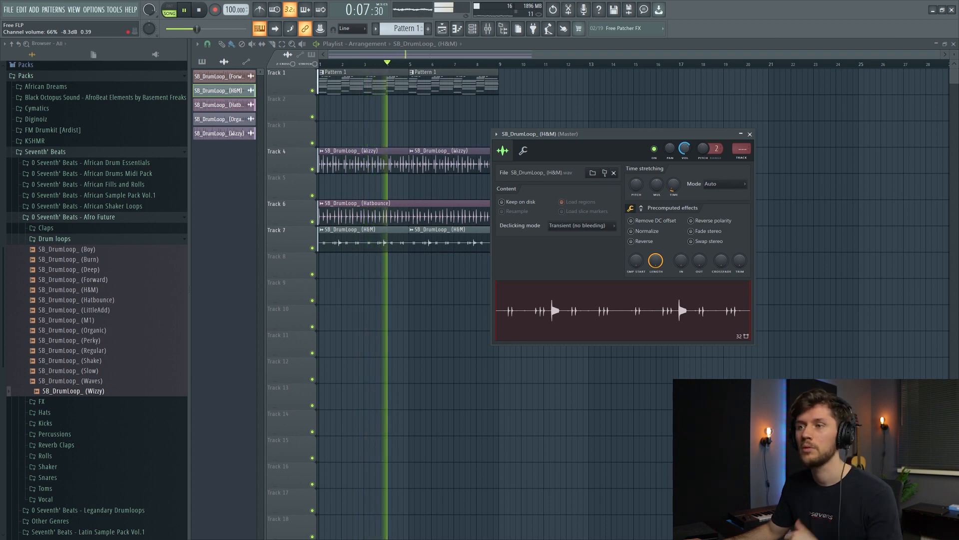
{"action": "left_click", "coordinate": [471, 46]}
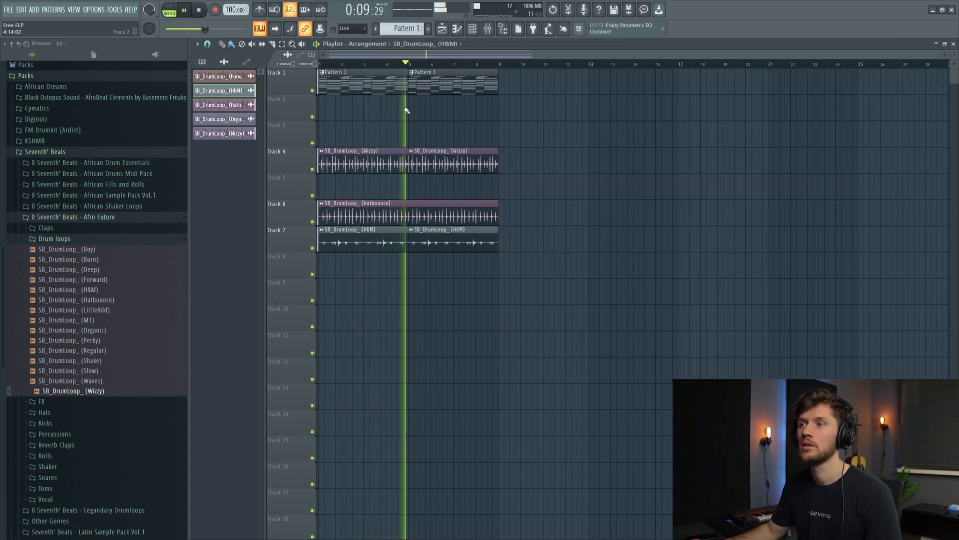
{"action": "key", "text": "space"}
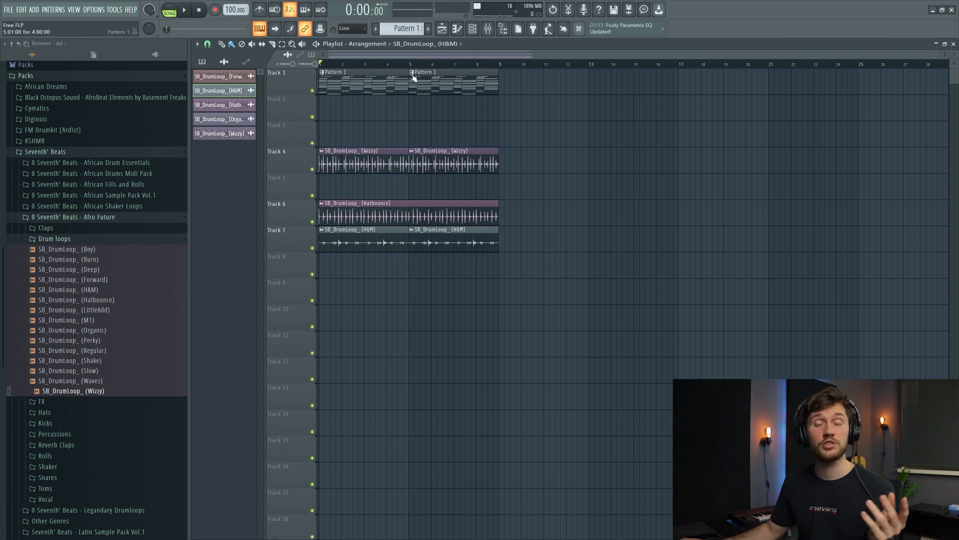
Place SB_ReverbClap_ (Lava) from the Reverb Claps folder on Track 9 at bar 1 and lower its channel volume
{"action": "left_click", "coordinate": [55, 239]}
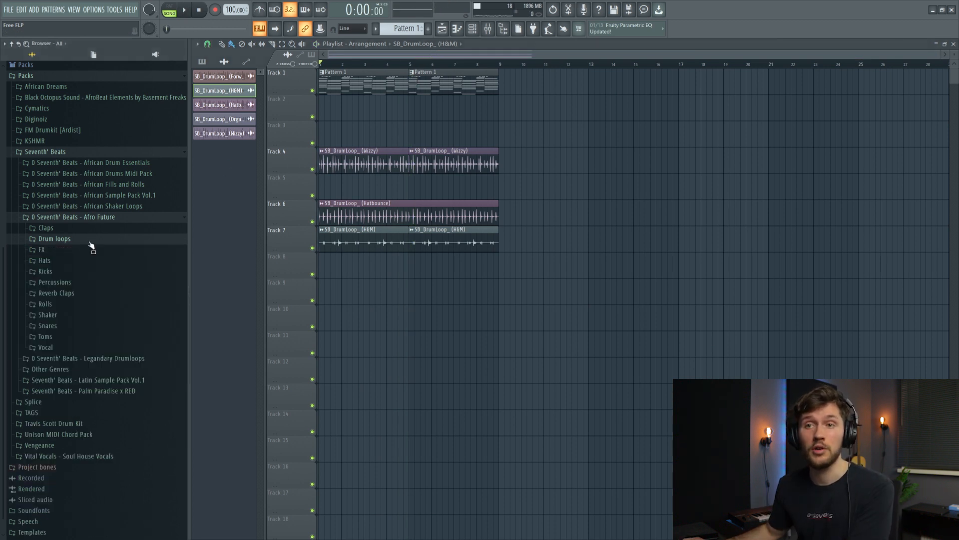
{"action": "left_click", "coordinate": [65, 293]}
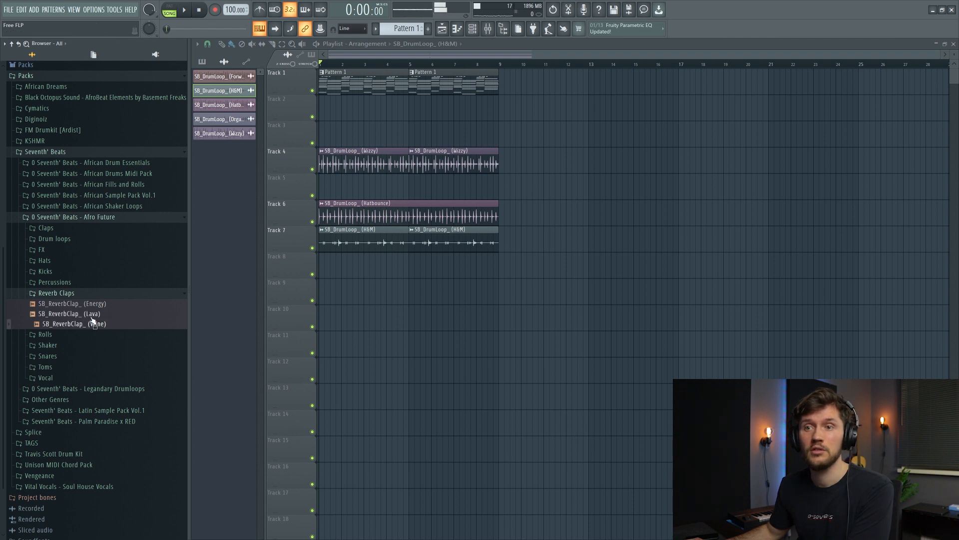
{"action": "left_click_drag", "start_coordinate": [407, 306], "coordinate": [293, 295]}
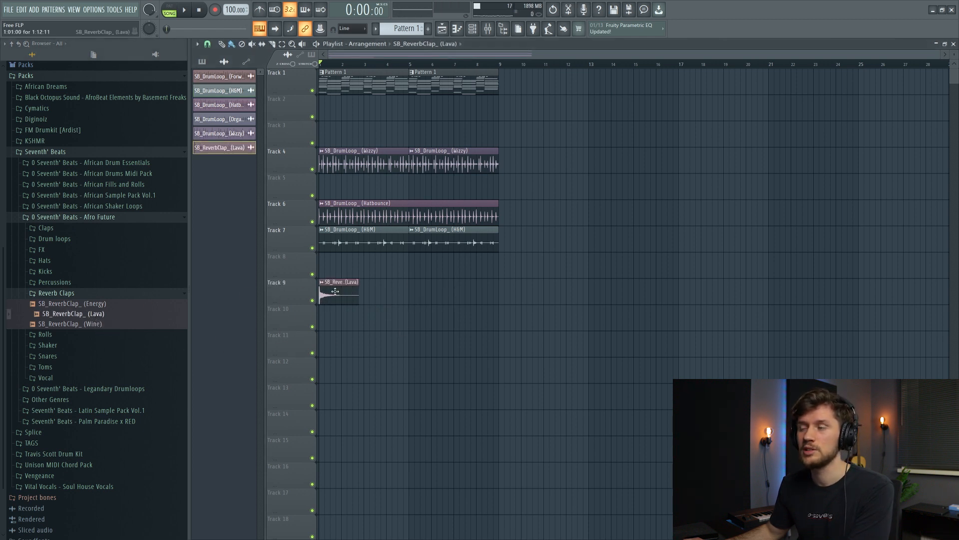
{"action": "double_click", "coordinate": [335, 291]}
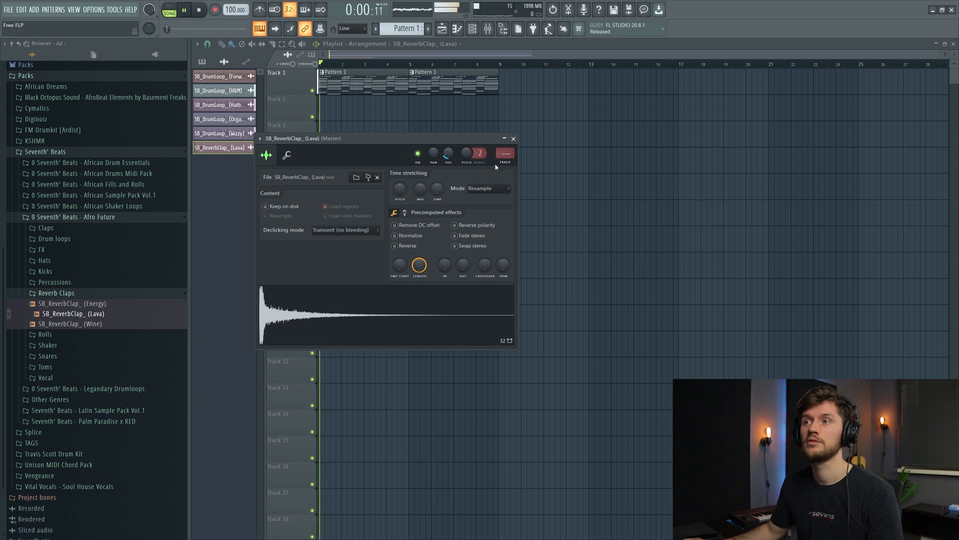
{"action": "left_click", "coordinate": [462, 55]}
{"action": "left_click", "coordinate": [56, 293]}
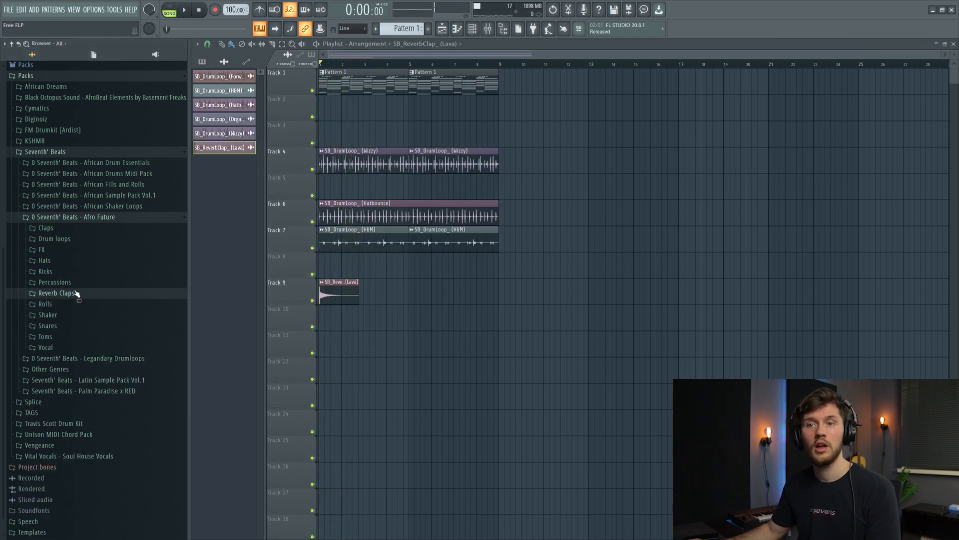
Show the unsorted channels, add SB_Kick_ (404) from the Kicks folder as a new channel, and open its piano roll during playback
{"action": "left_click", "coordinate": [52, 272]}
{"action": "key", "text": "F6"}
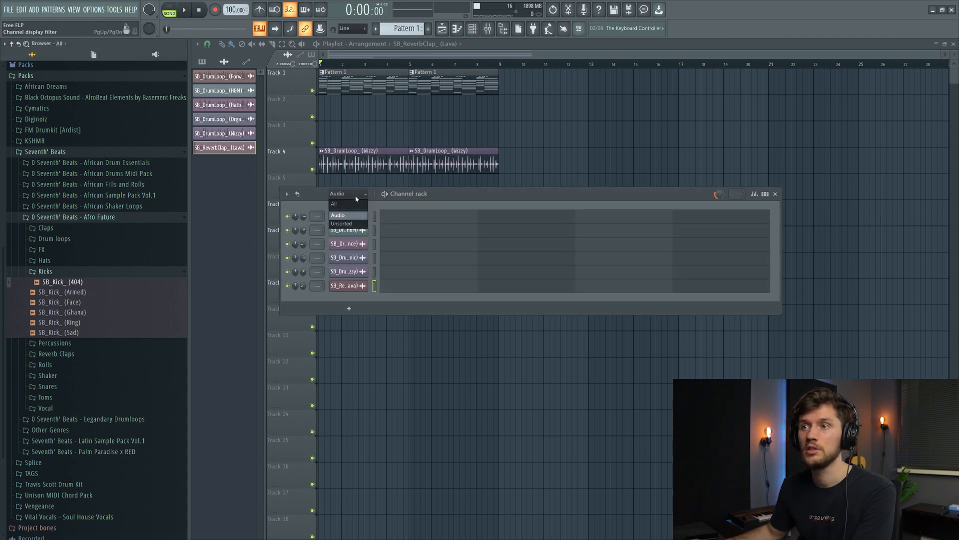
{"action": "left_click", "coordinate": [351, 224]}
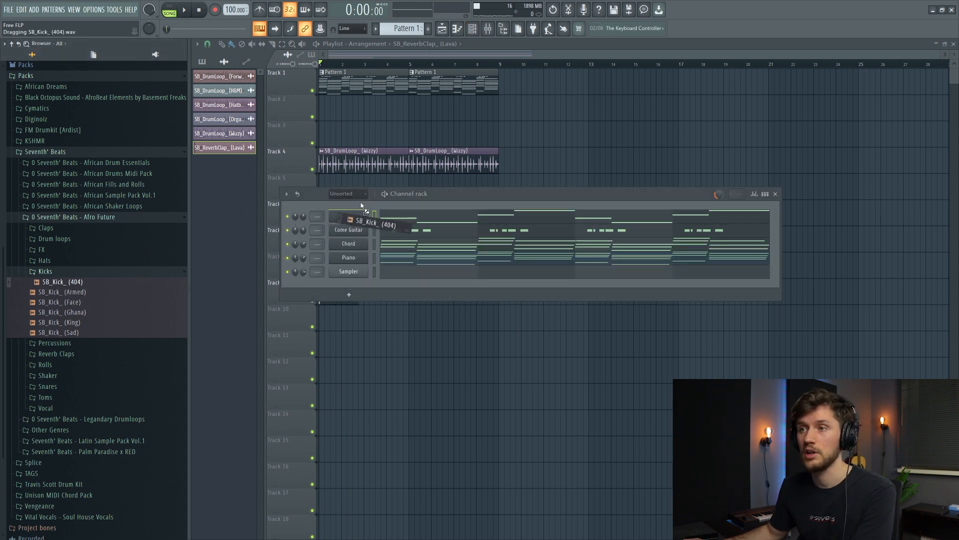
{"action": "left_click_drag", "start_coordinate": [361, 205], "coordinate": [360, 205]}
{"action": "key", "text": "space"}
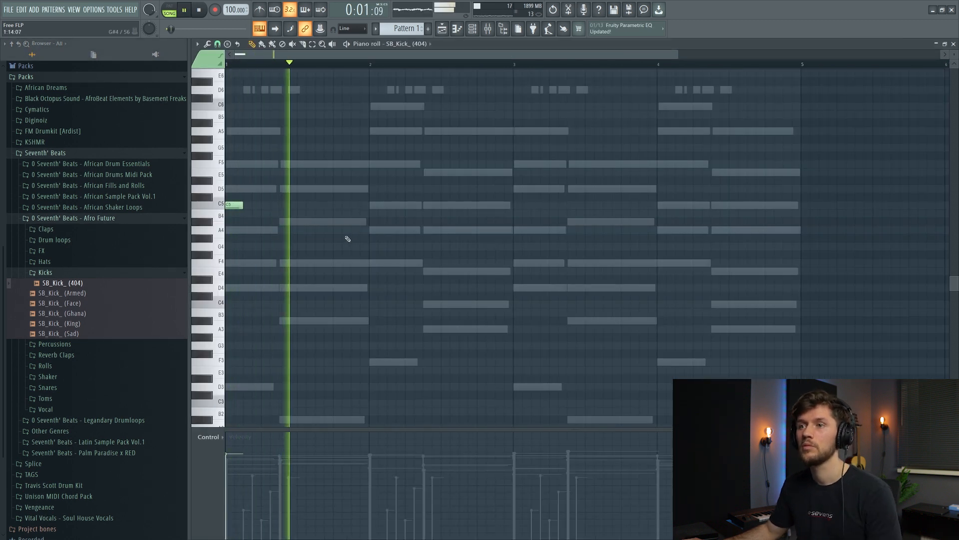
Add C5 kick notes at the start and near the end of bar 2, and duplicate the two-bar kick pattern into bars 3 and 4
{"action": "left_click_drag", "start_coordinate": [318, 206], "coordinate": [327, 205]}
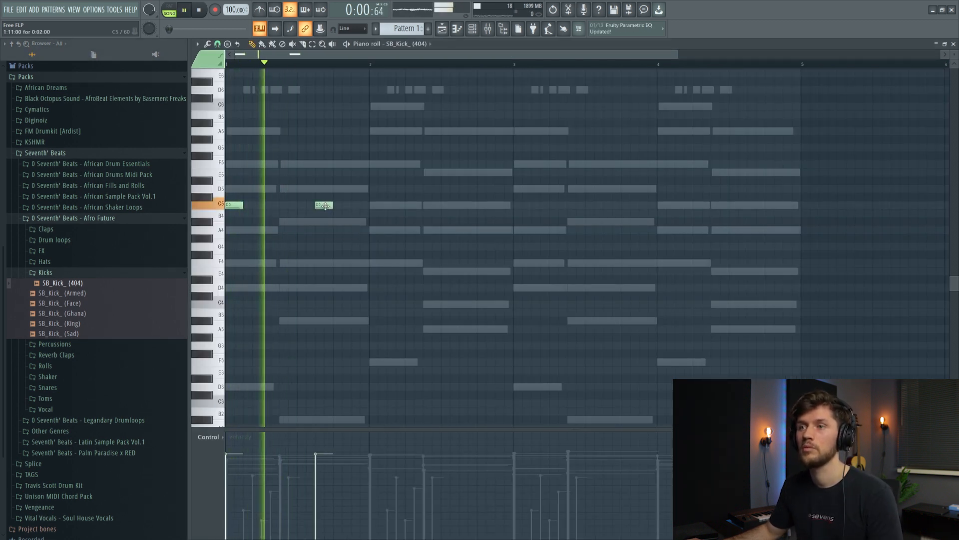
{"action": "key", "text": "space"}
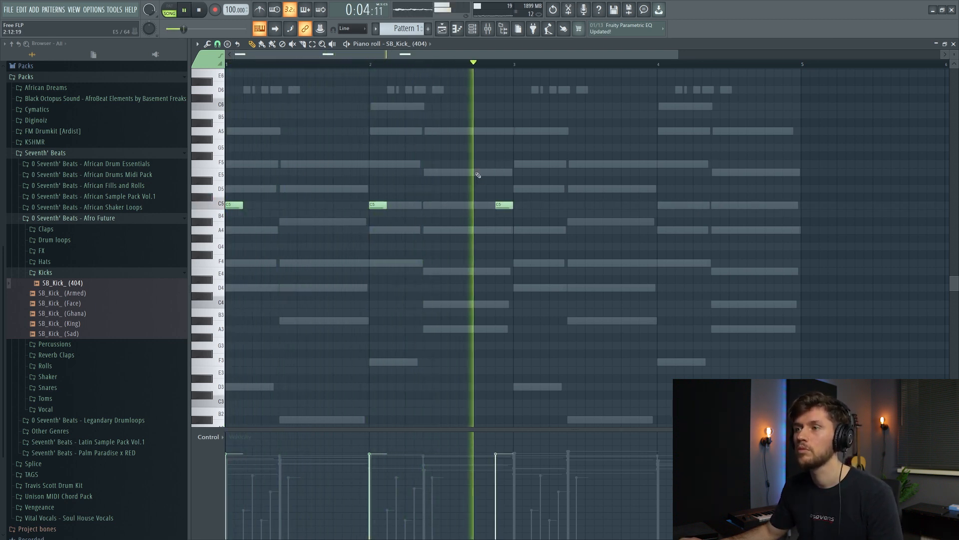
{"action": "key", "text": "ctrl+a"}
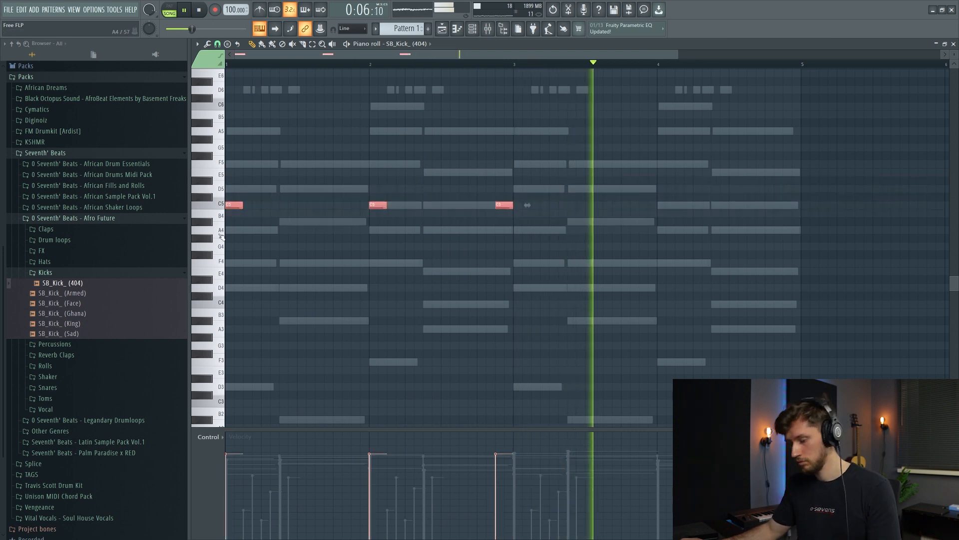
{"action": "key", "text": "ctrl+b"}
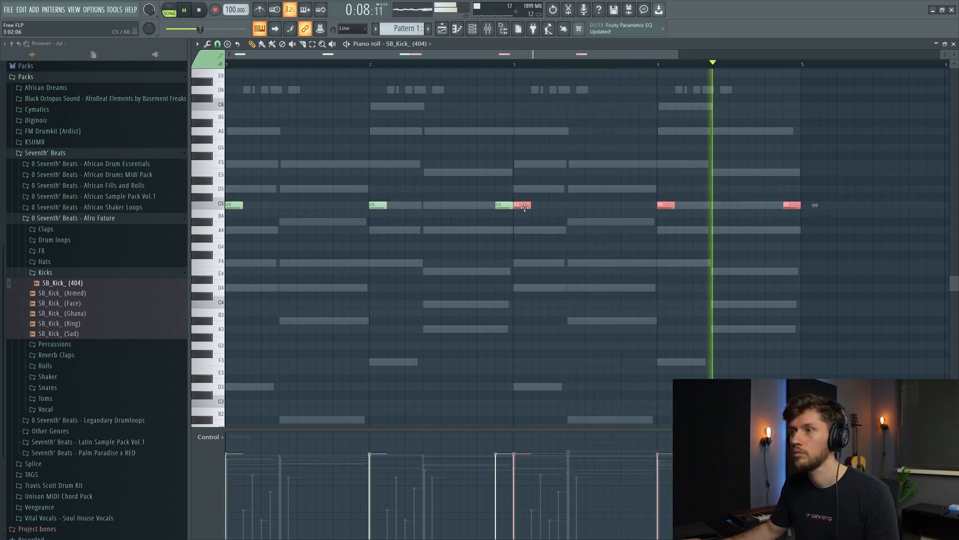
{"action": "left_click", "coordinate": [531, 140], "text": "ctrl"}
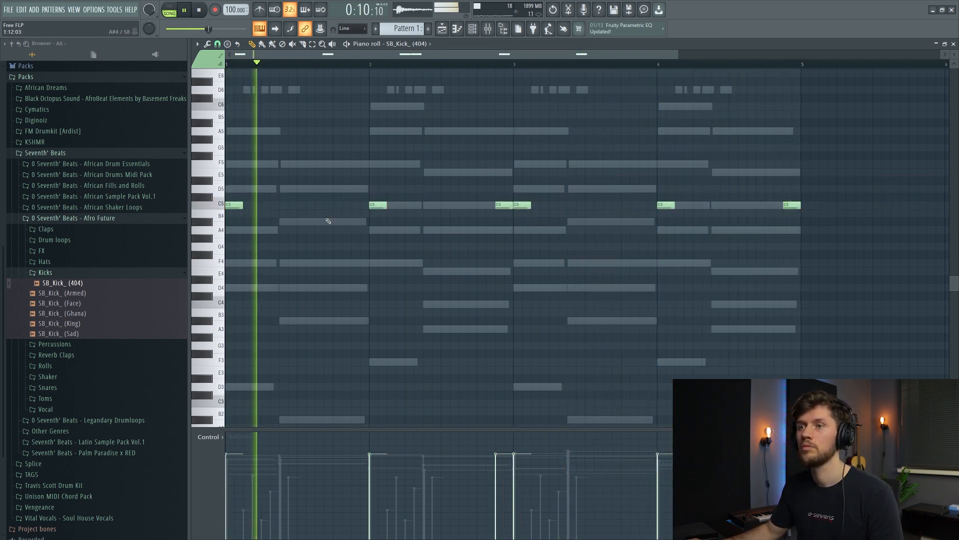
From the Rolls folder, place SB_Roll_ (Grace) on Track 8 at bar 4 and SB_Roll_ (Maajo) on Track 11 at bar 8
{"action": "key", "text": "F6"}
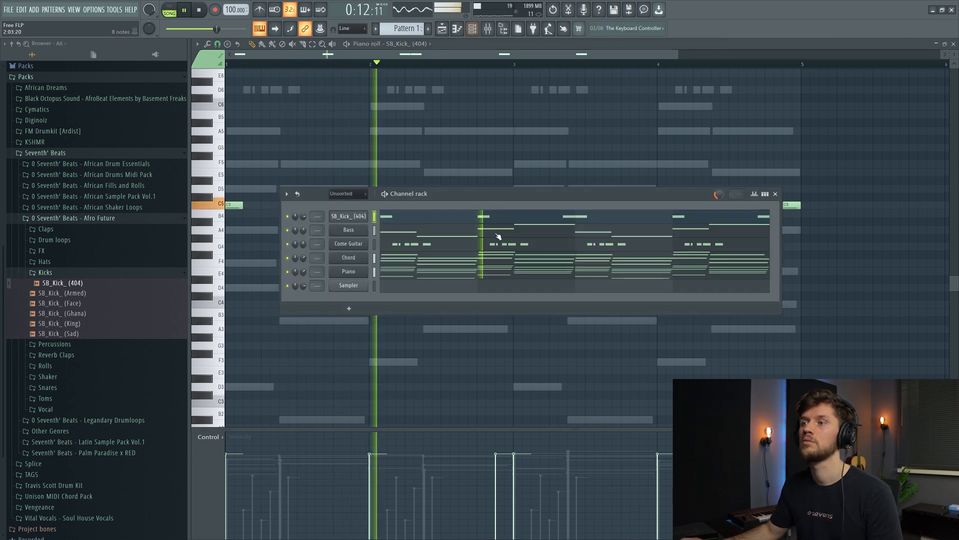
{"action": "left_click", "coordinate": [79, 275]}
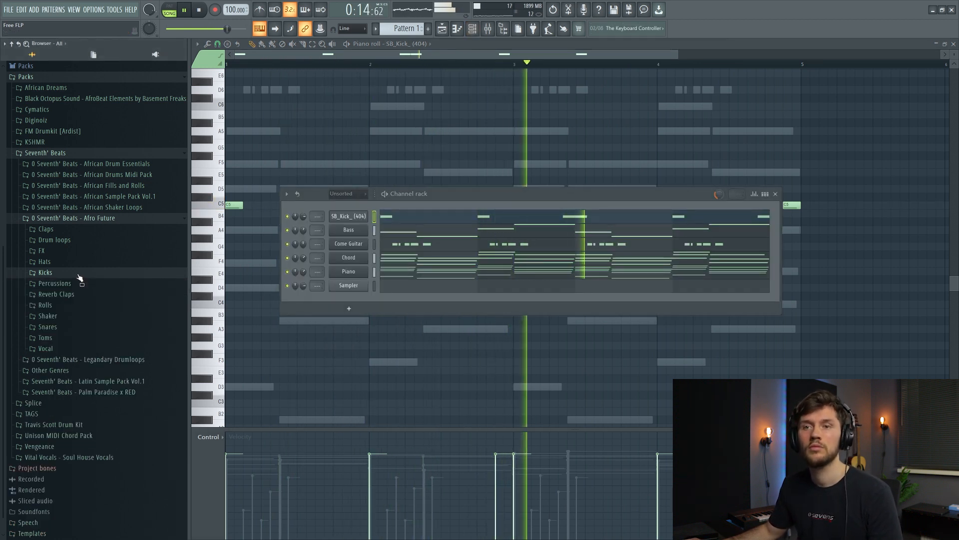
{"action": "left_click", "coordinate": [65, 315]}
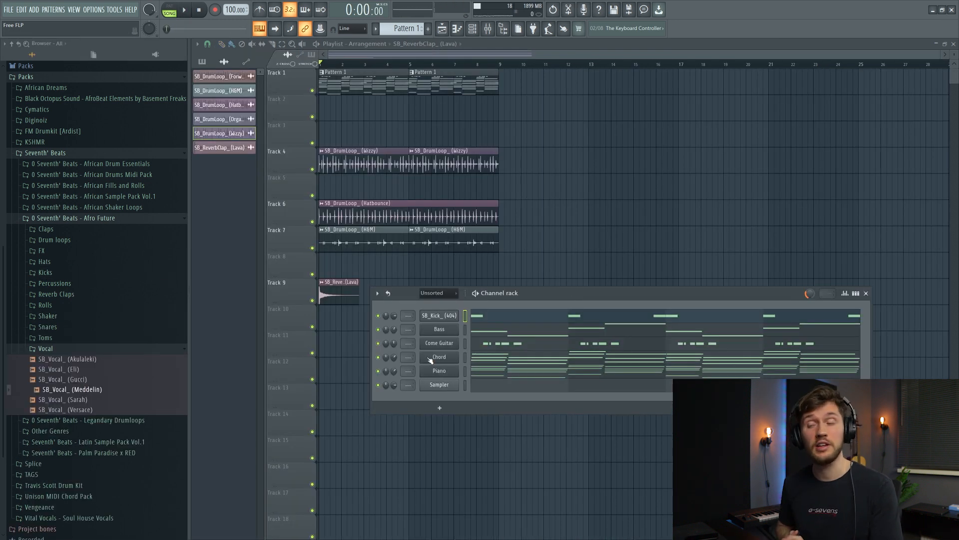
{"action": "left_click", "coordinate": [67, 347]}
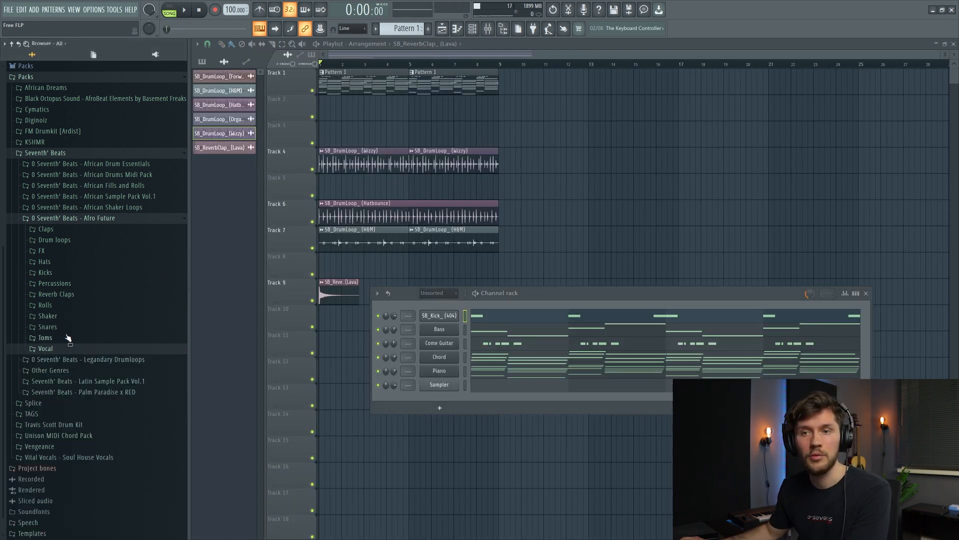
{"action": "left_click", "coordinate": [75, 306]}
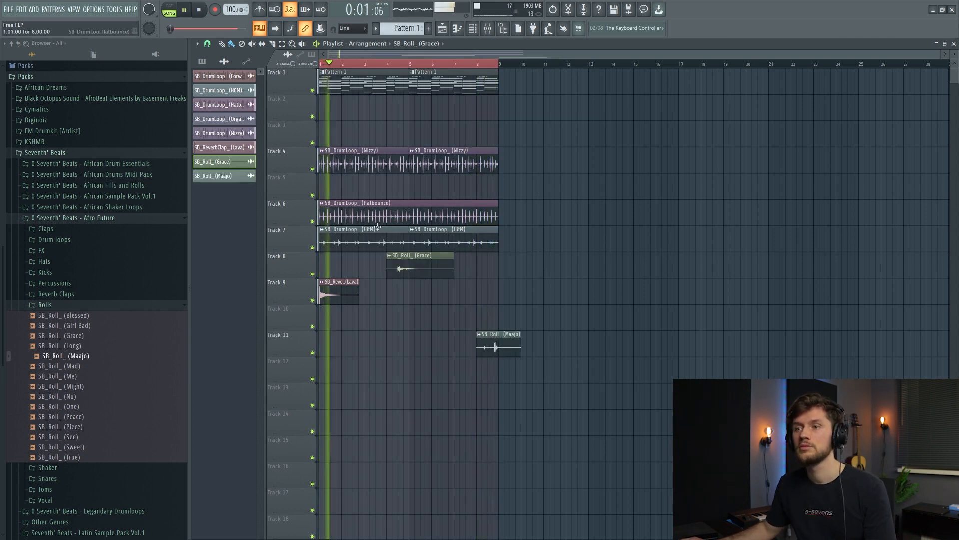
{"action": "double_click", "coordinate": [332, 288]}
{"action": "left_click", "coordinate": [595, 173]}
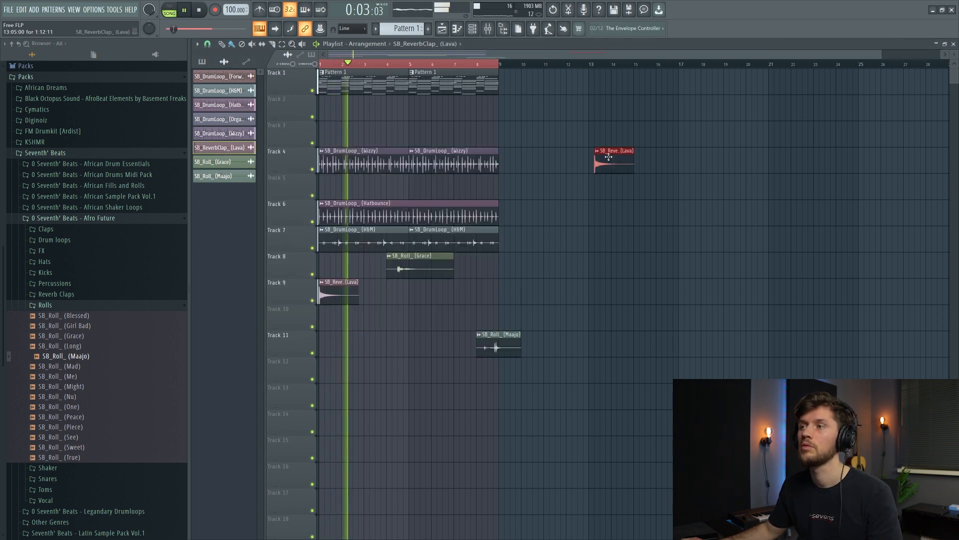
{"action": "right_click", "coordinate": [594, 173]}
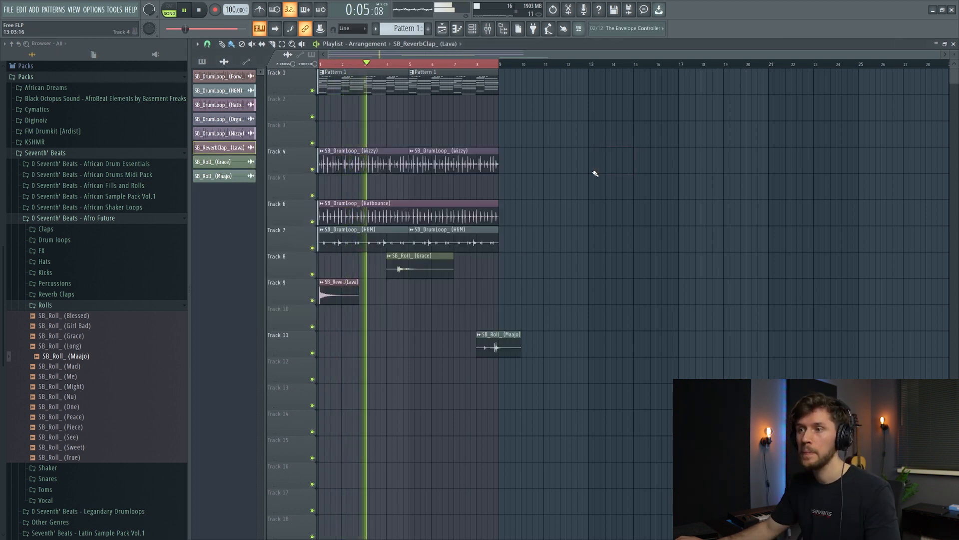